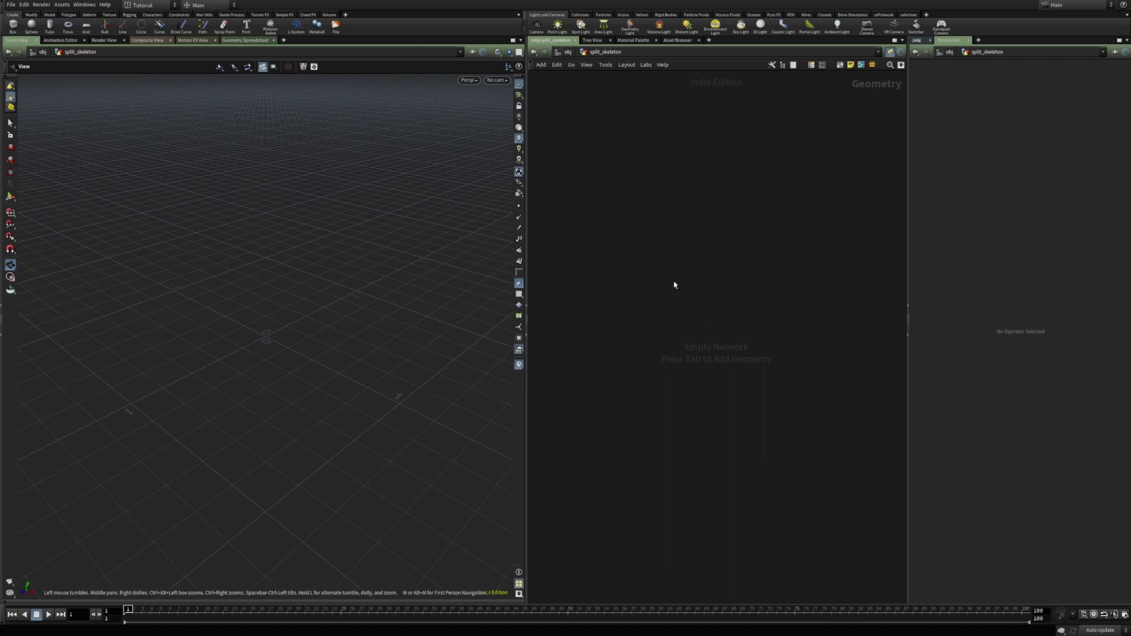
Add a Skeleton node to the empty geometry network.
key("Tab")
type("skel")
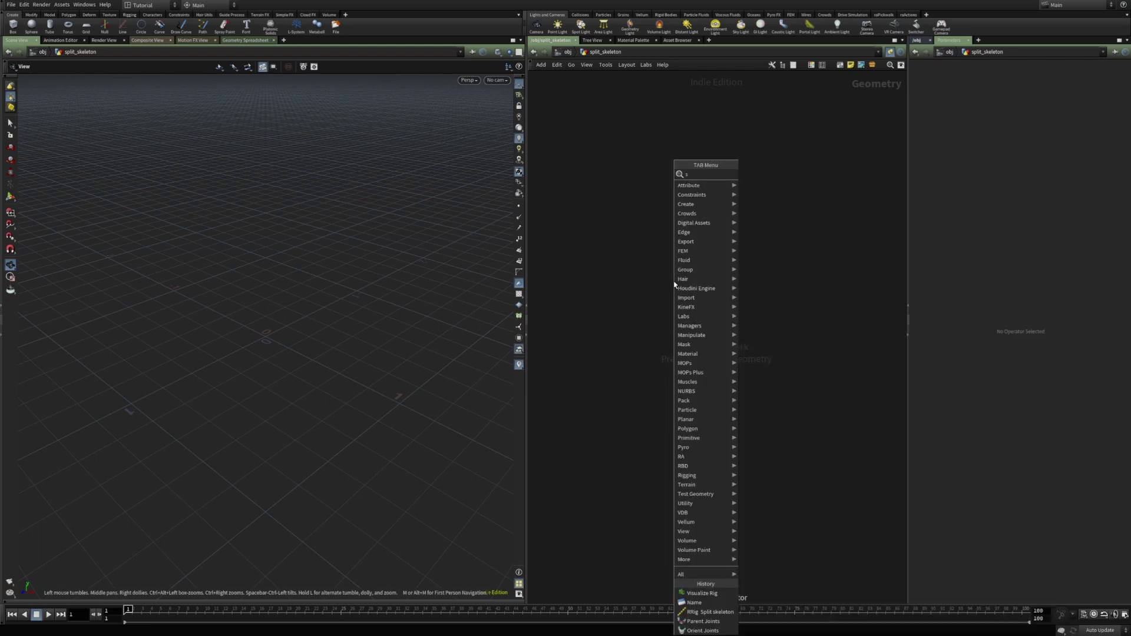
key("Return")
left_click(675, 284)
left_click(691, 233)
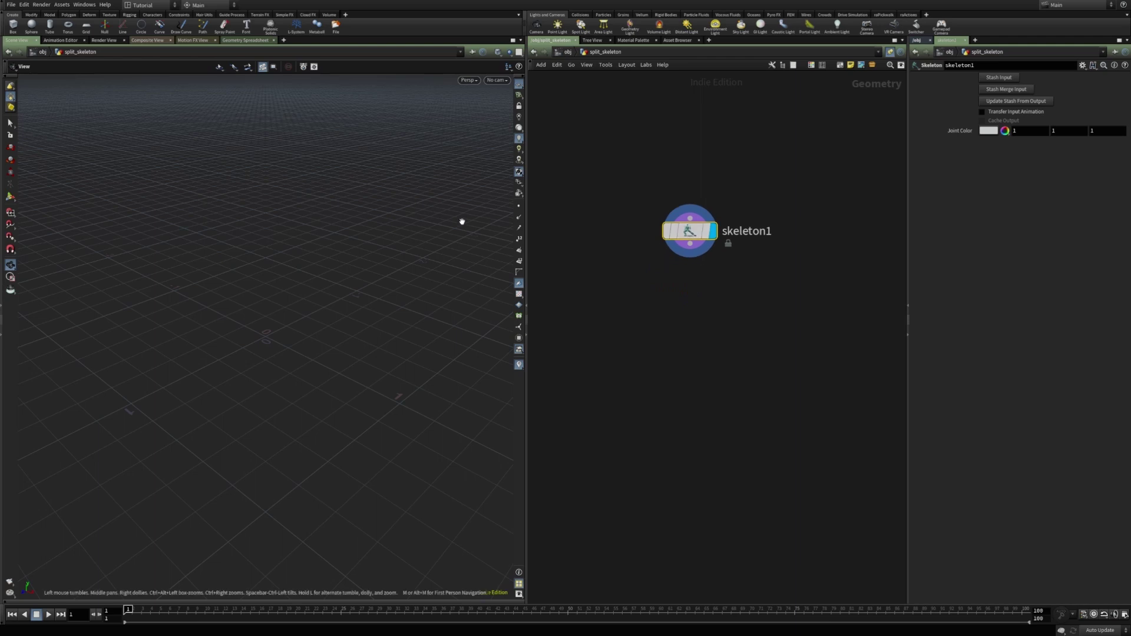
Draw a zigzag chain of four joints connected by three bones in the viewport and finish the chain.
left_click(392, 271)
left_click(325, 281)
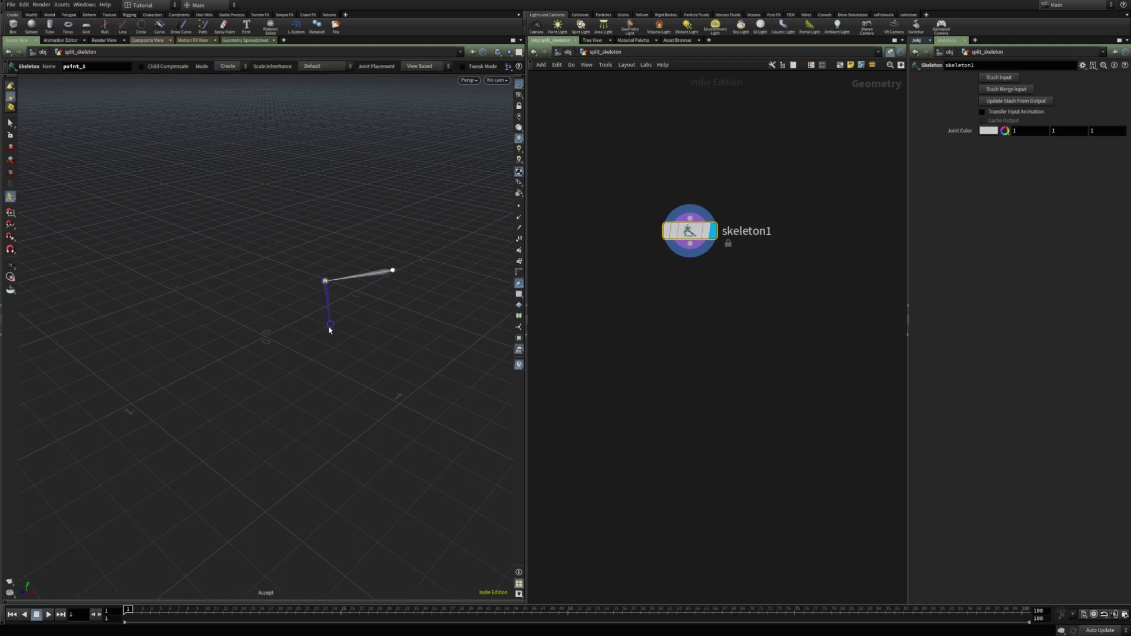
left_click(327, 330)
left_click(254, 361)
middle_click(254, 361)
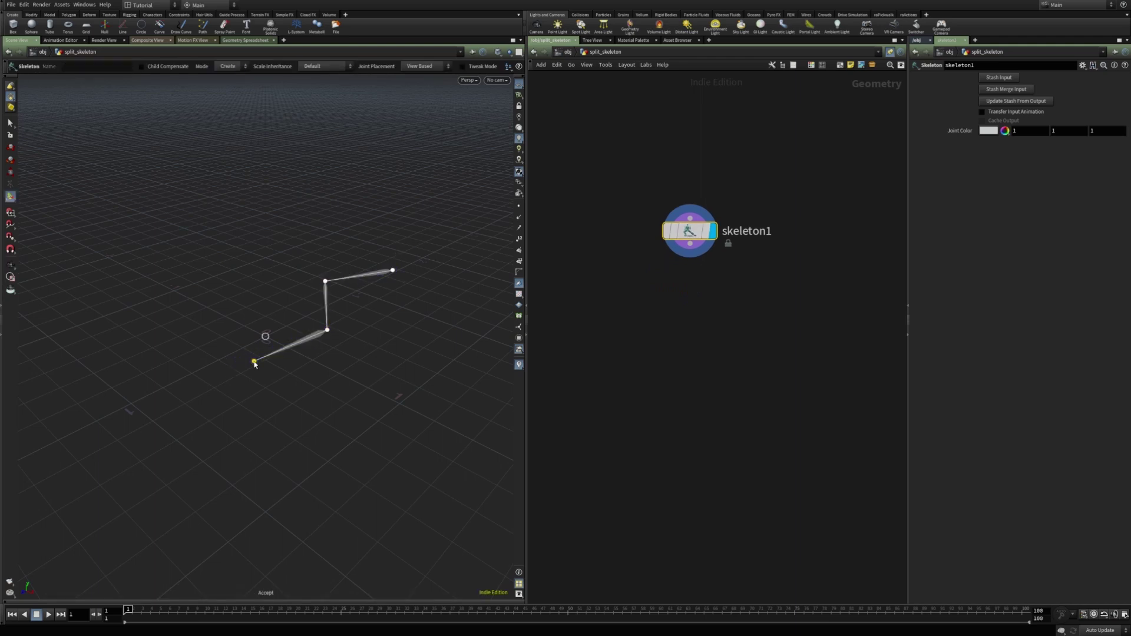
Add a Rig Doctor node below skeleton1 and connect it to the skeleton's output.
key("Tab")
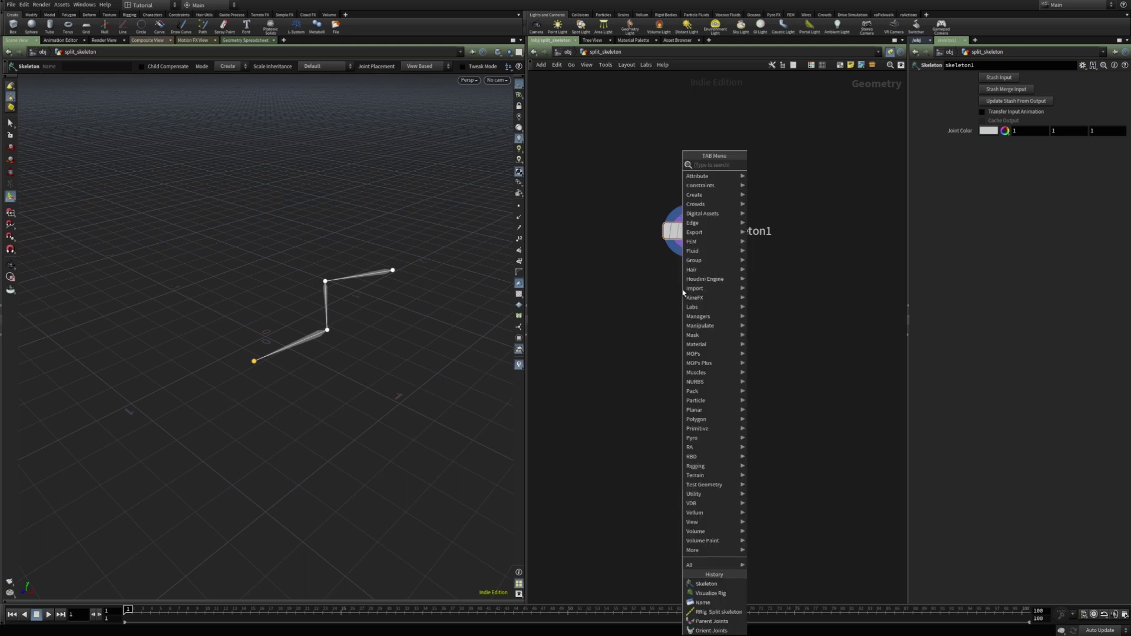
type("rigd")
key("Return")
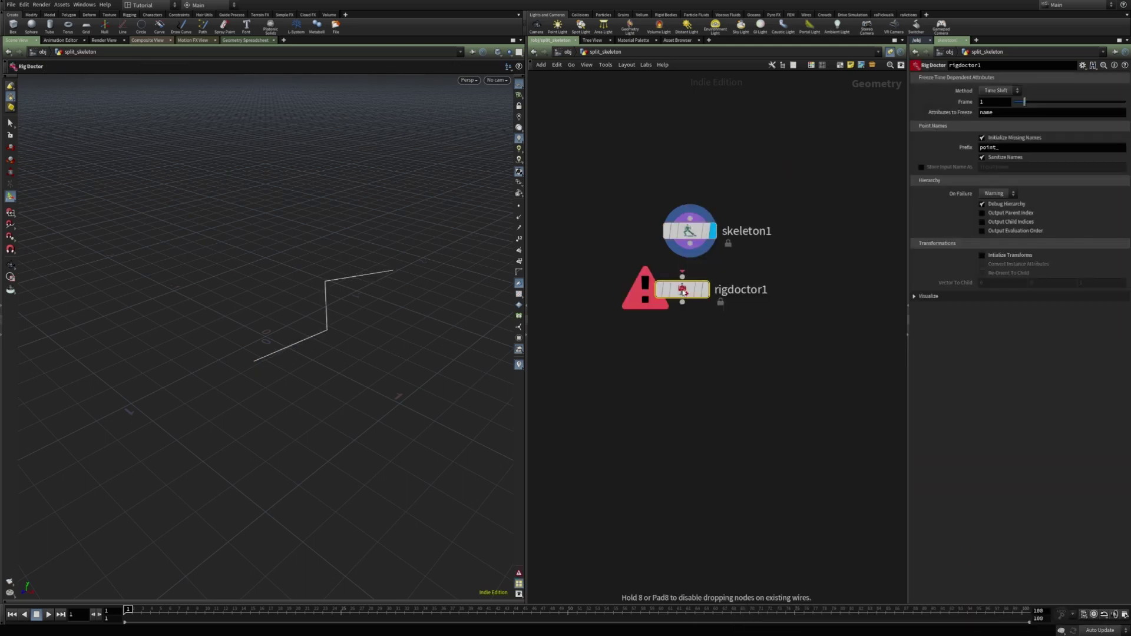
left_click(691, 301)
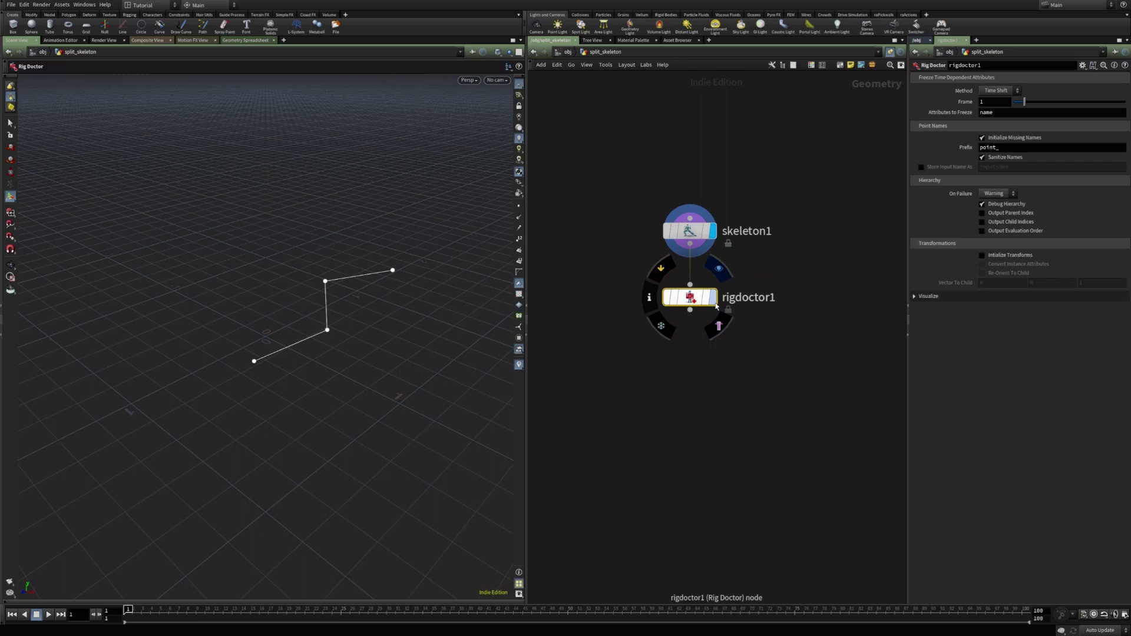
Enable Initialize Transforms and Re-Orient To Child on rigdoctor1, and make it the displayed node.
left_click(1010, 256)
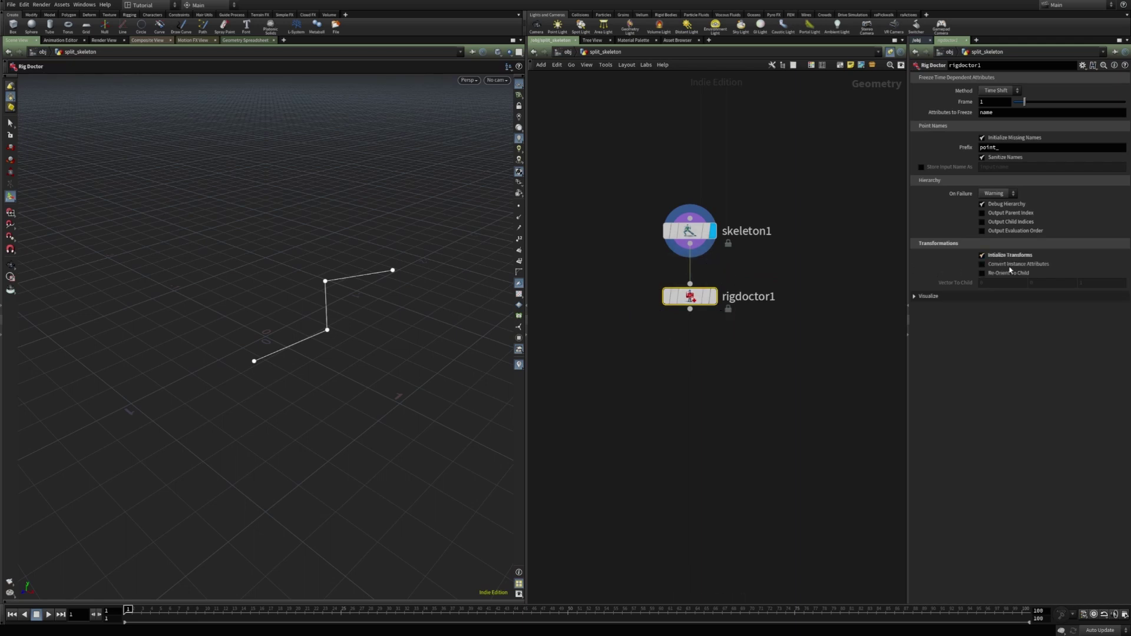
left_click(1008, 273)
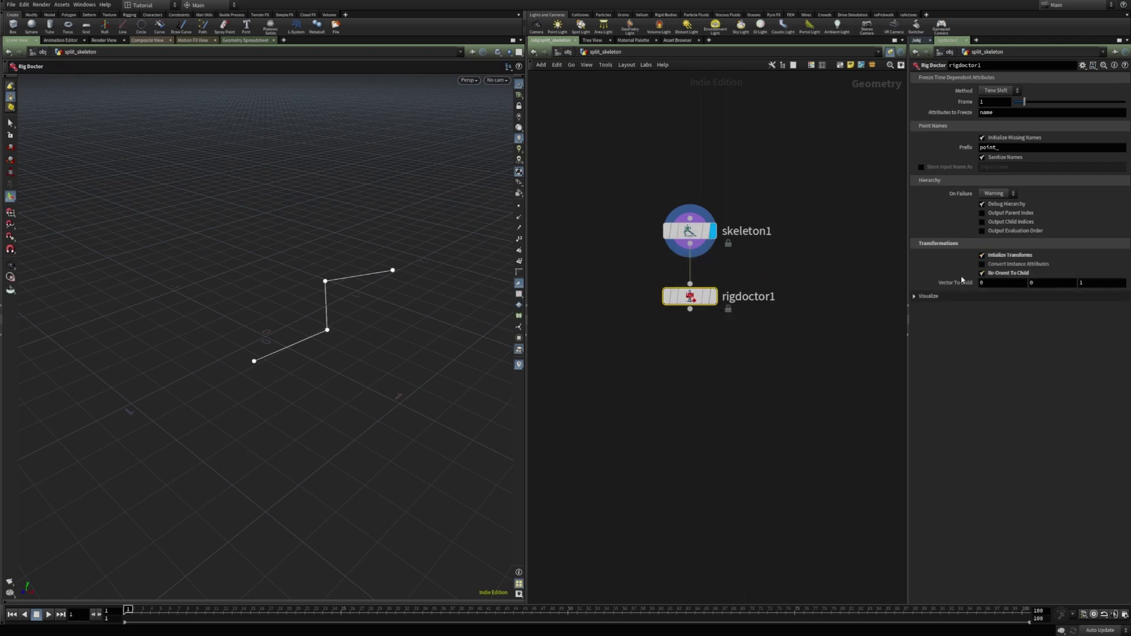
mouse_move(701, 302)
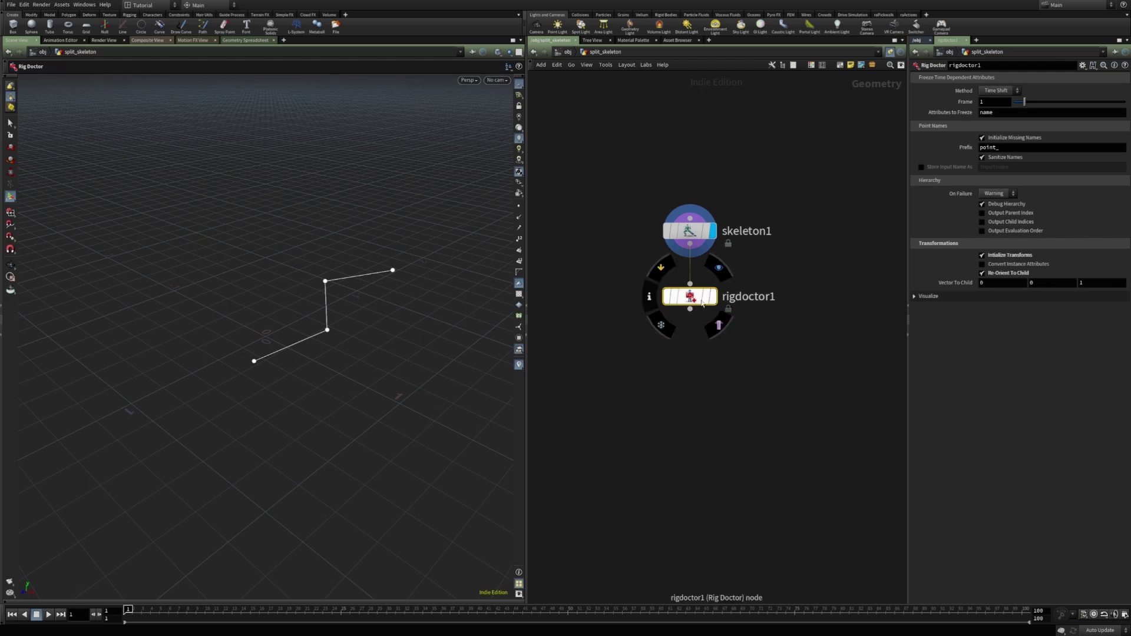
left_click(719, 267)
Add an RRig Split skeleton node connected below rigdoctor1 and make it the displayed node.
left_click(692, 354)
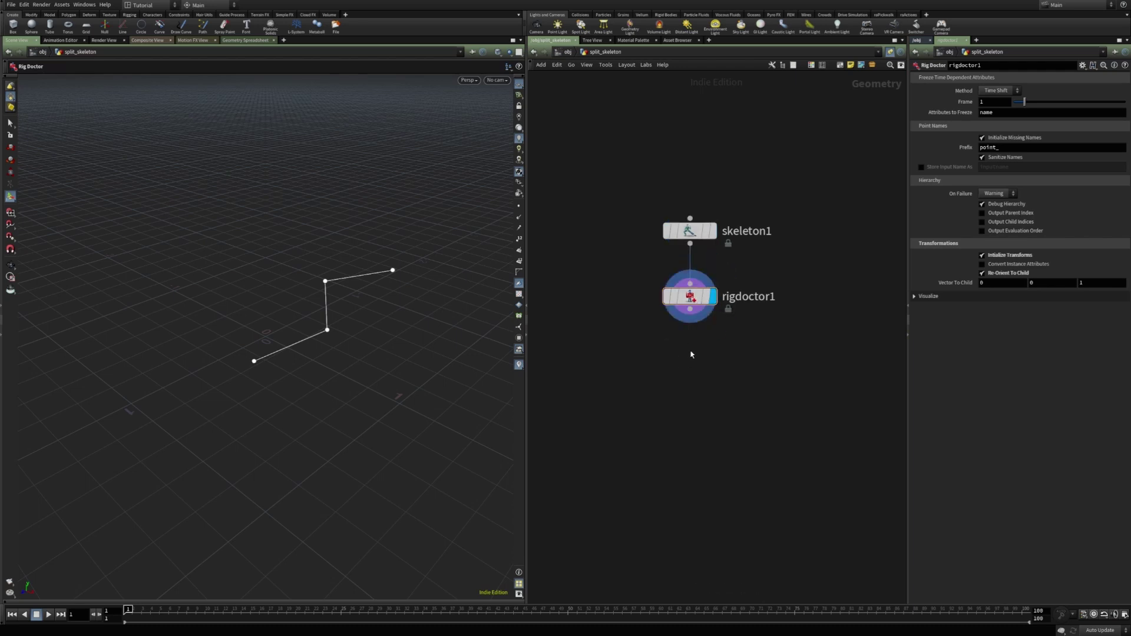
key("Tab")
type("splits")
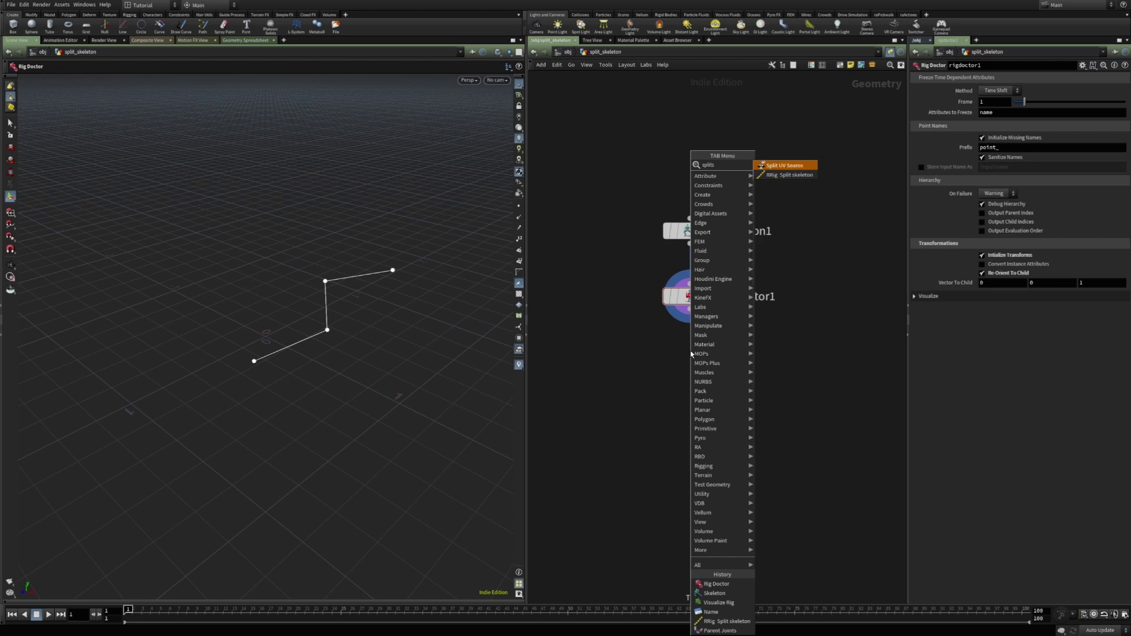
key("Down")
key("Return")
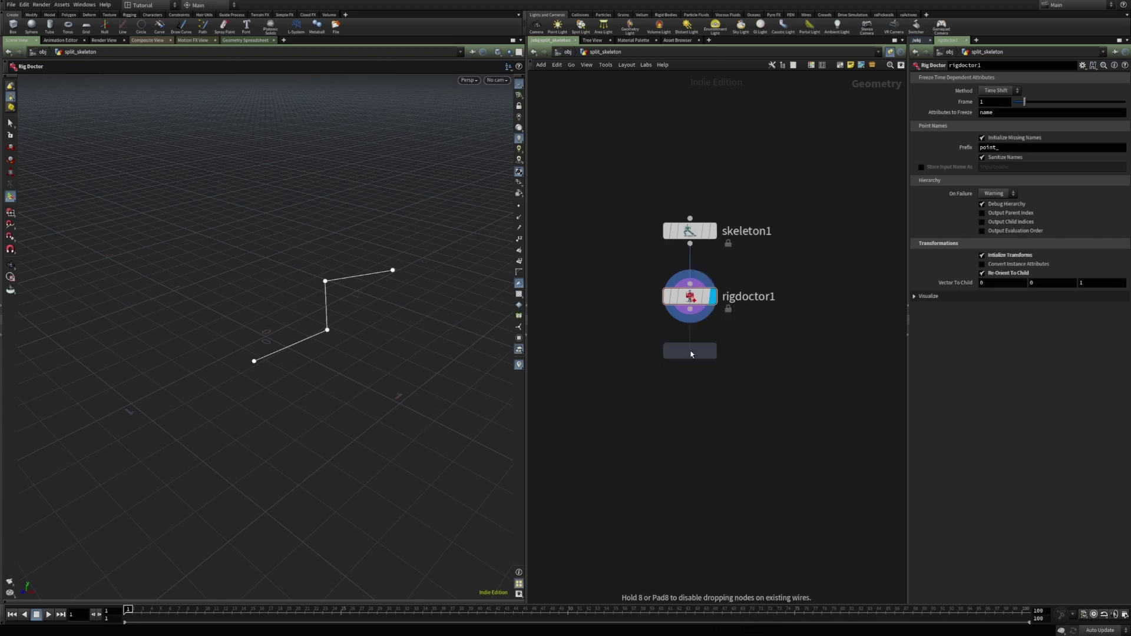
left_click(690, 351)
left_click_drag(691, 346, 690, 310)
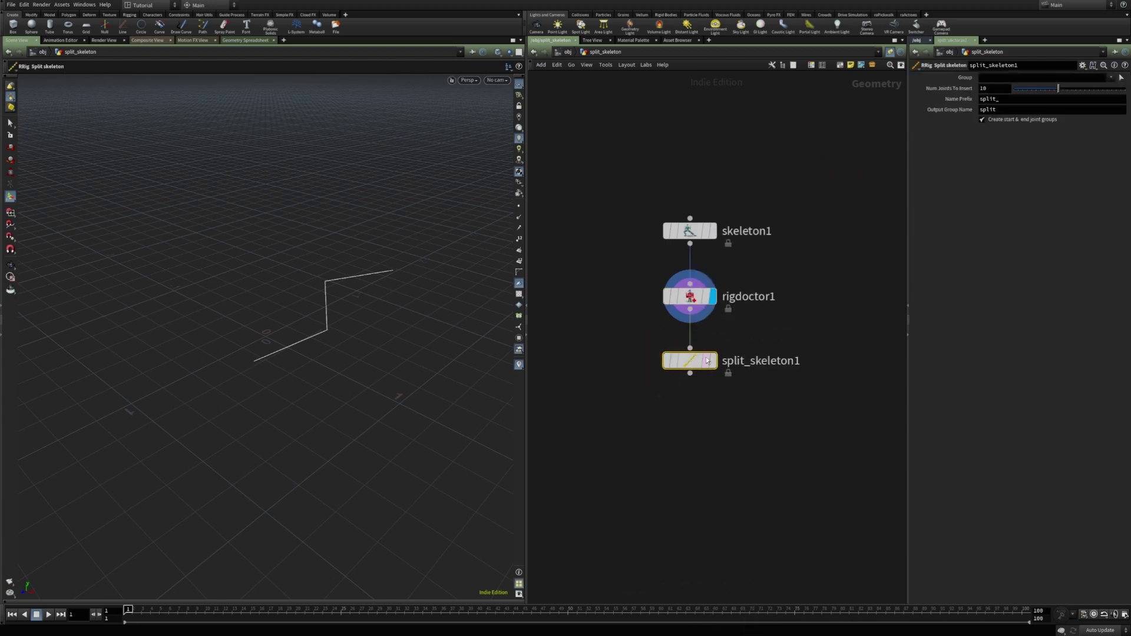
key("r")
left_click(691, 362)
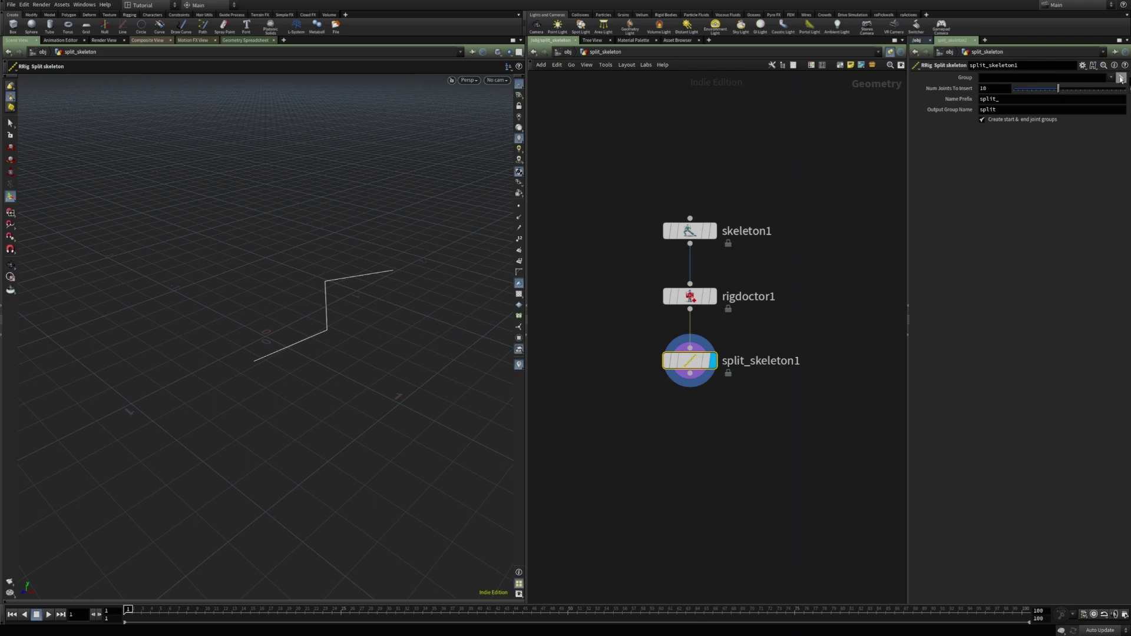
Pick the middle vertical bone in the viewport as the Group of split_skeleton1.
left_click(1121, 79)
left_click_drag(318, 297, 342, 312)
right_click_drag(344, 313, 462, 288, "alt")
left_click_drag(462, 288, 341, 322, "alt")
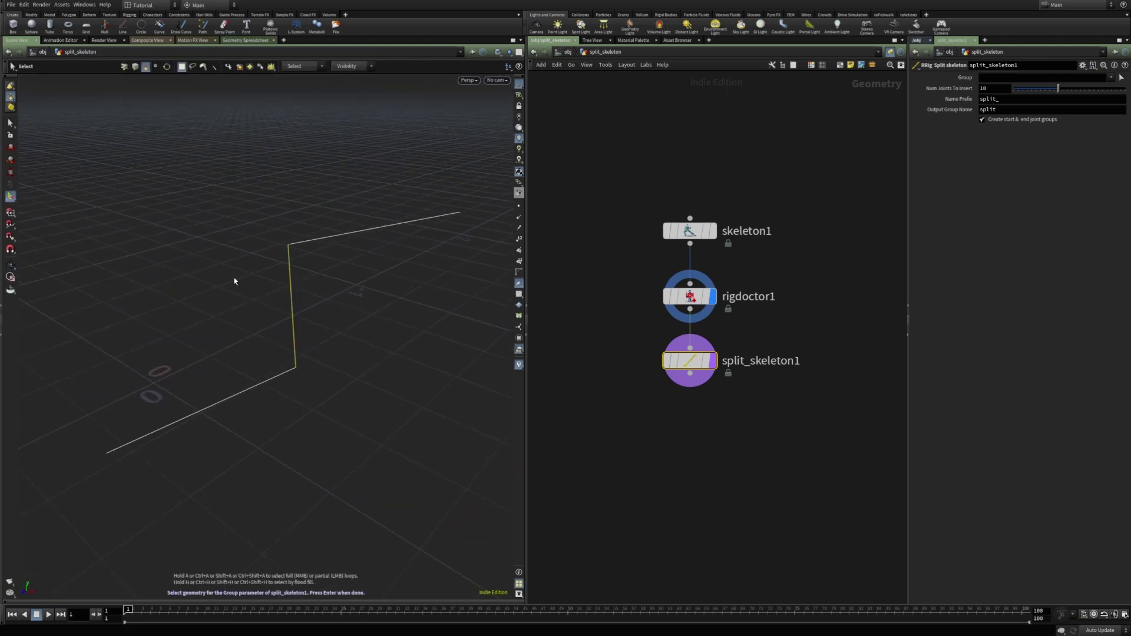
key("Return")
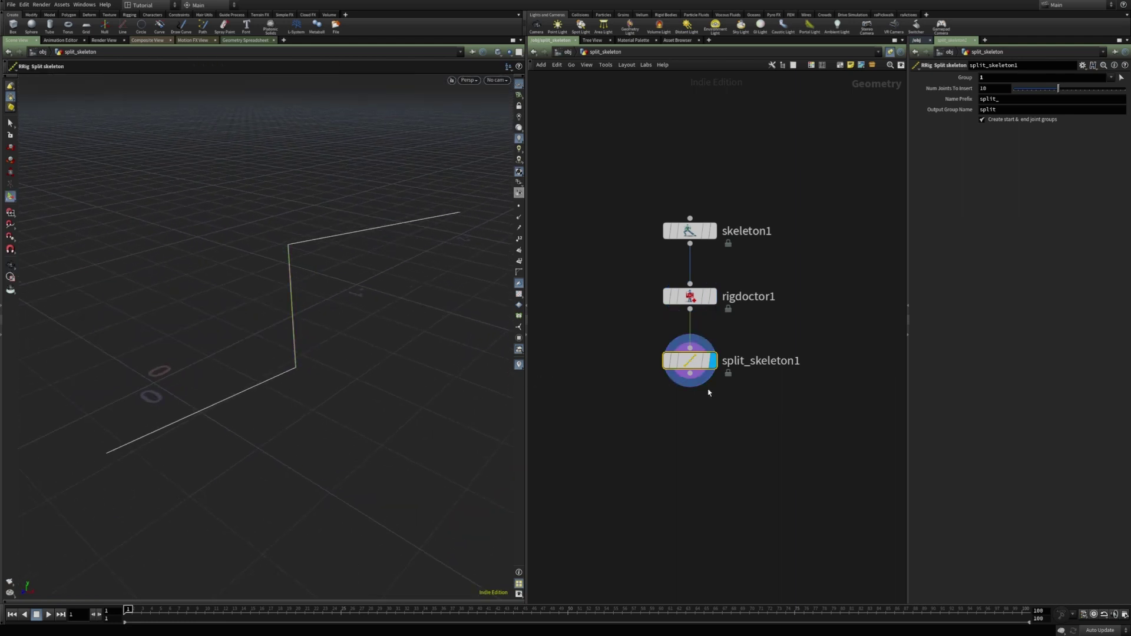
Add a Visualize Rig node wired to the output of split_skeleton1 and display its result.
left_click(690, 374)
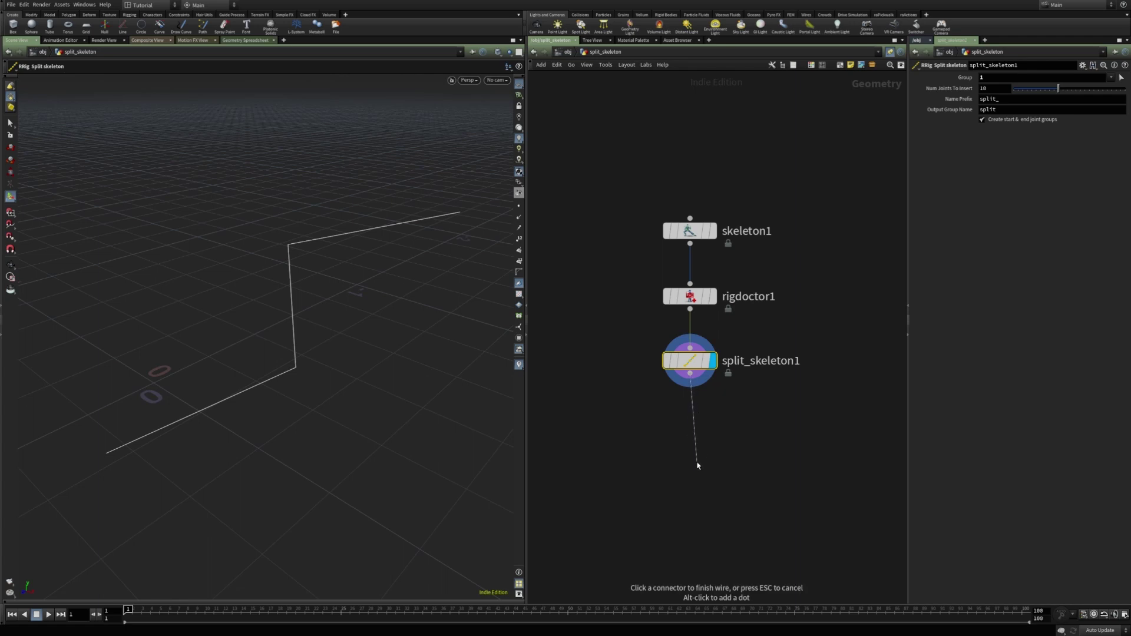
key("Tab")
type("visu")
key("Down")
key("Down")
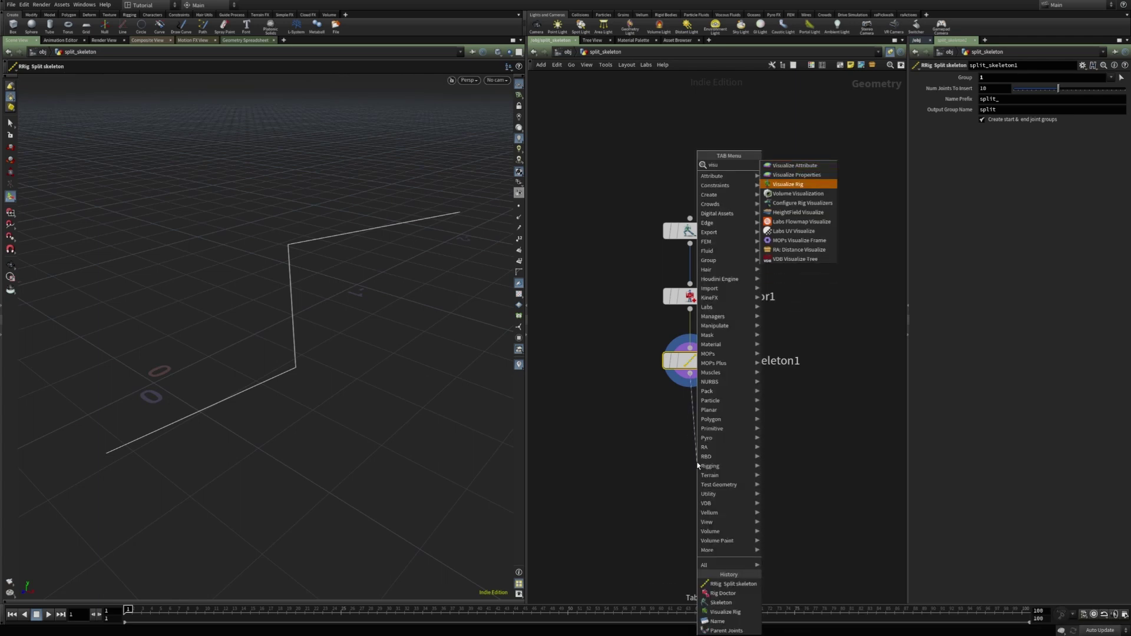
key("Return")
left_click(696, 466)
mouse_move(696, 468)
left_click_drag(695, 471, 688, 470)
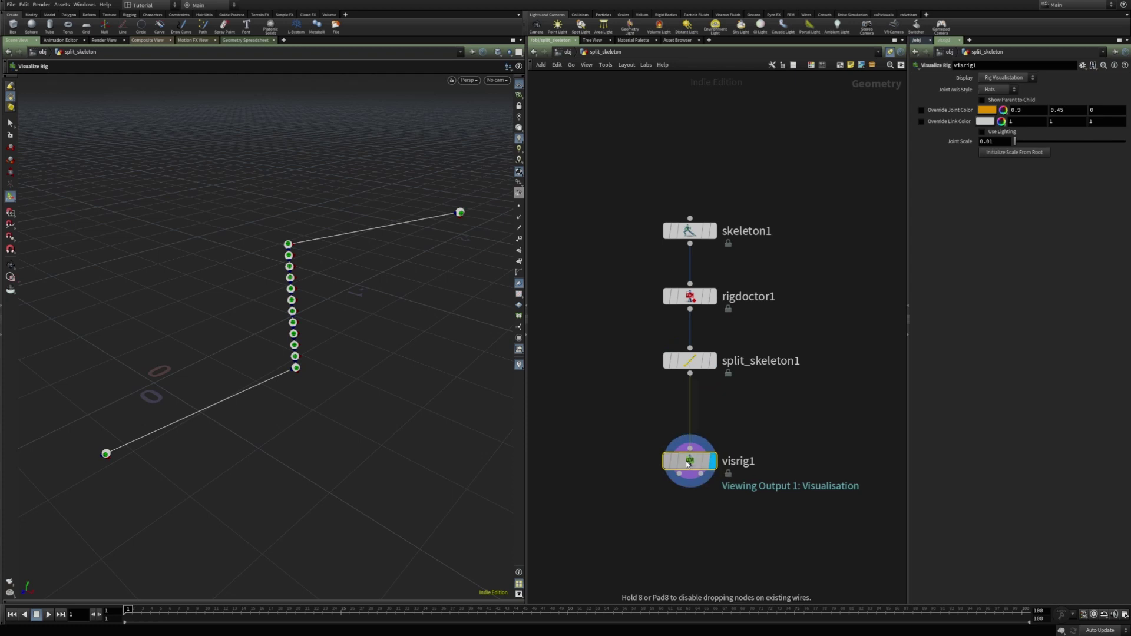
Reduce Num Joints To Insert on split_skeleton1 to 7.
right_click_drag(273, 300, 308, 303, "alt")
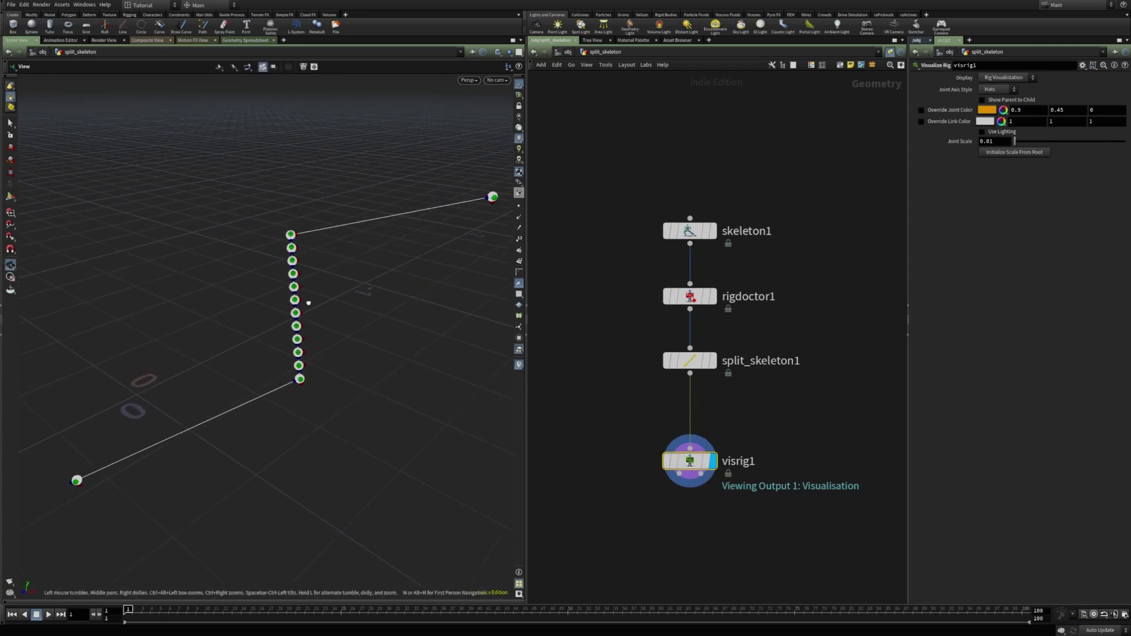
left_click_drag(308, 302, 318, 310, "alt")
left_click(694, 362)
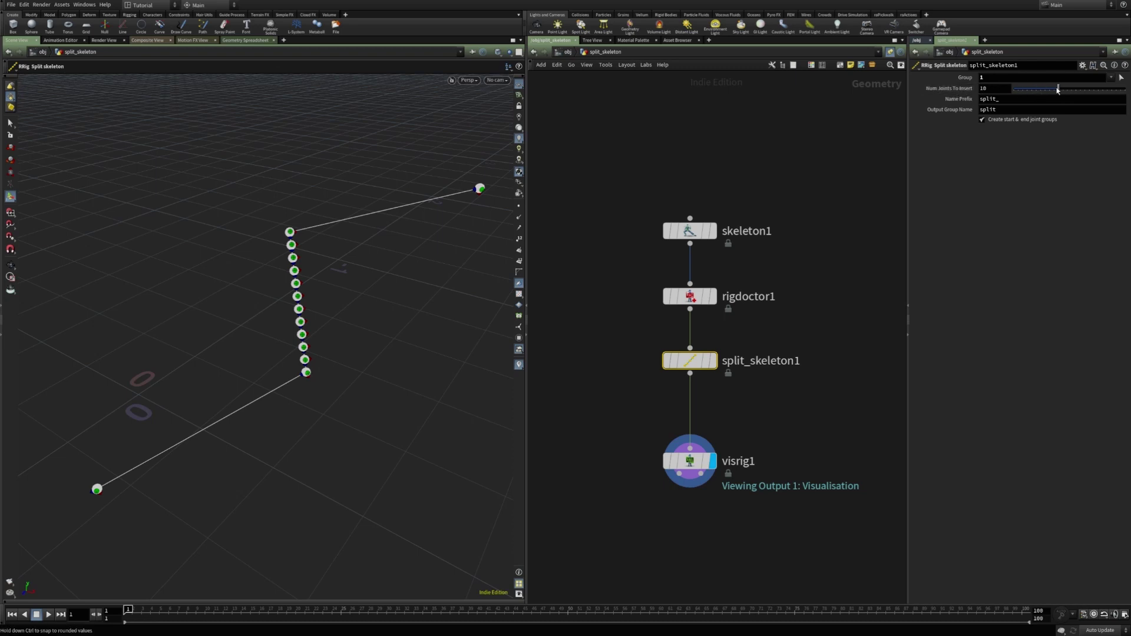
left_click_drag(1023, 88, 1053, 88)
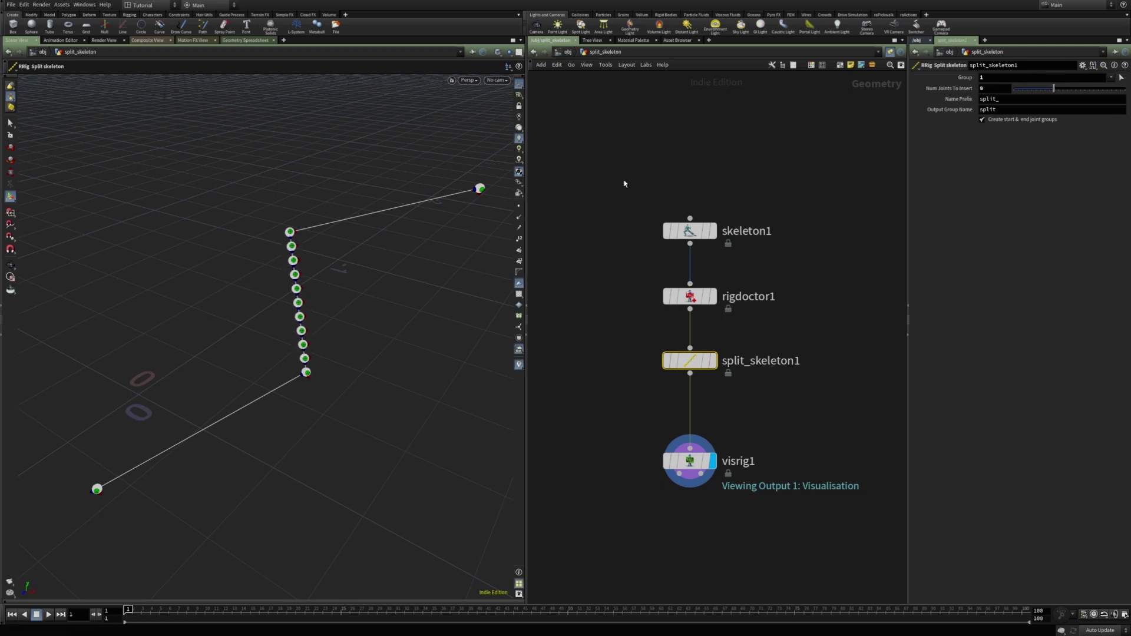
right_click_drag(304, 288, 404, 286, "alt")
left_click_drag(404, 286, 328, 257, "alt")
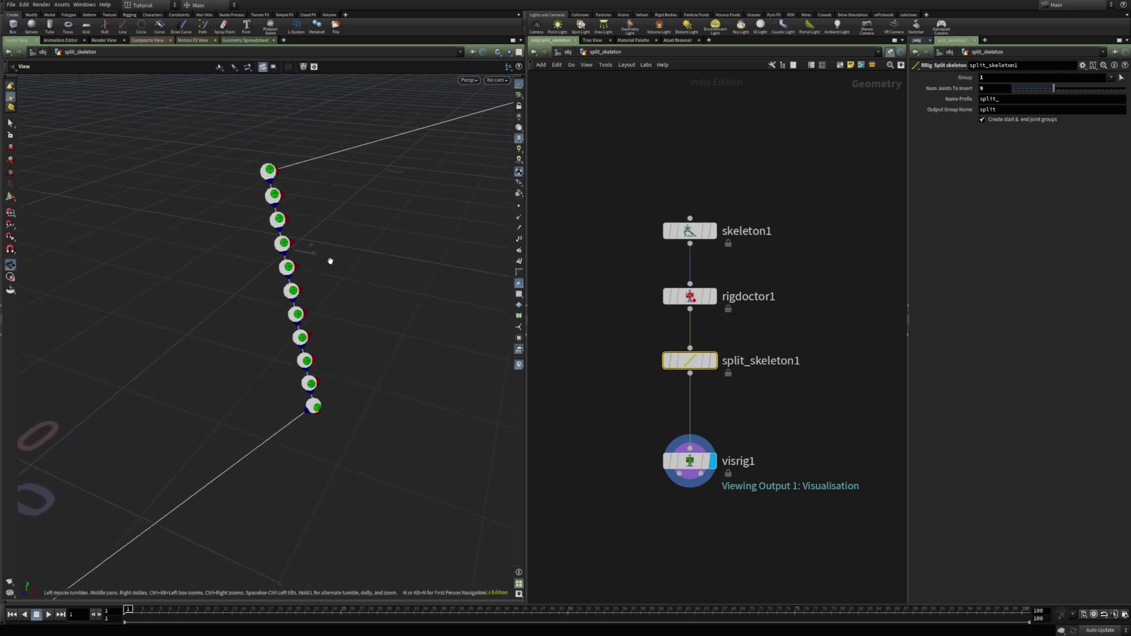
key("Return")
left_click_drag(1053, 89, 1044, 89)
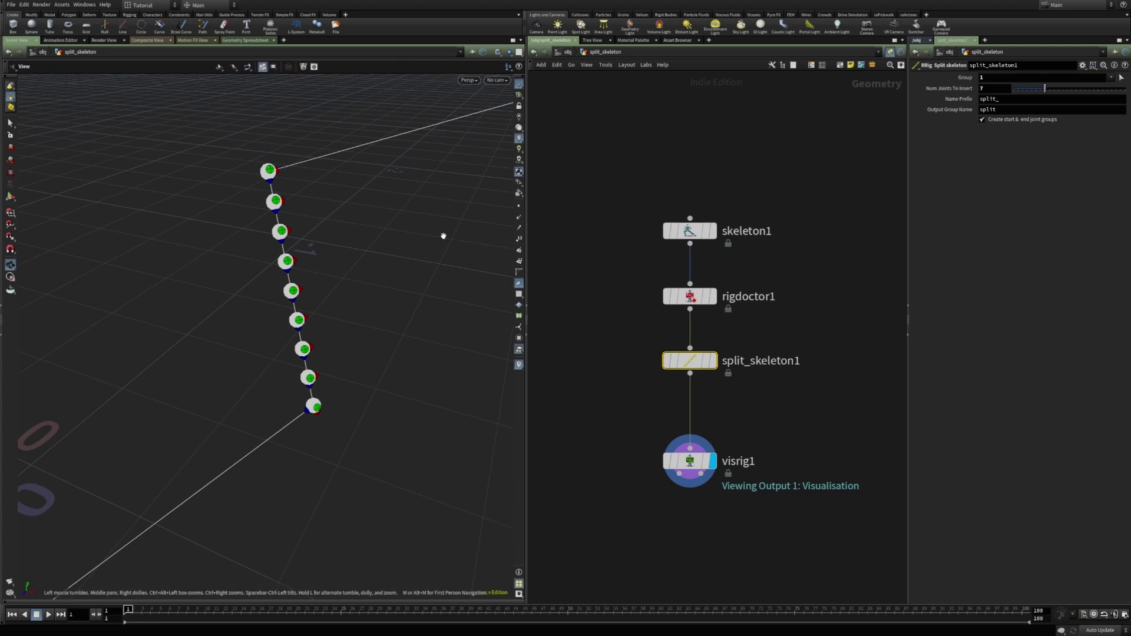
Split the viewport pane in two and open a Geometry Spreadsheet in the new pane.
key("alt+bracketleft")
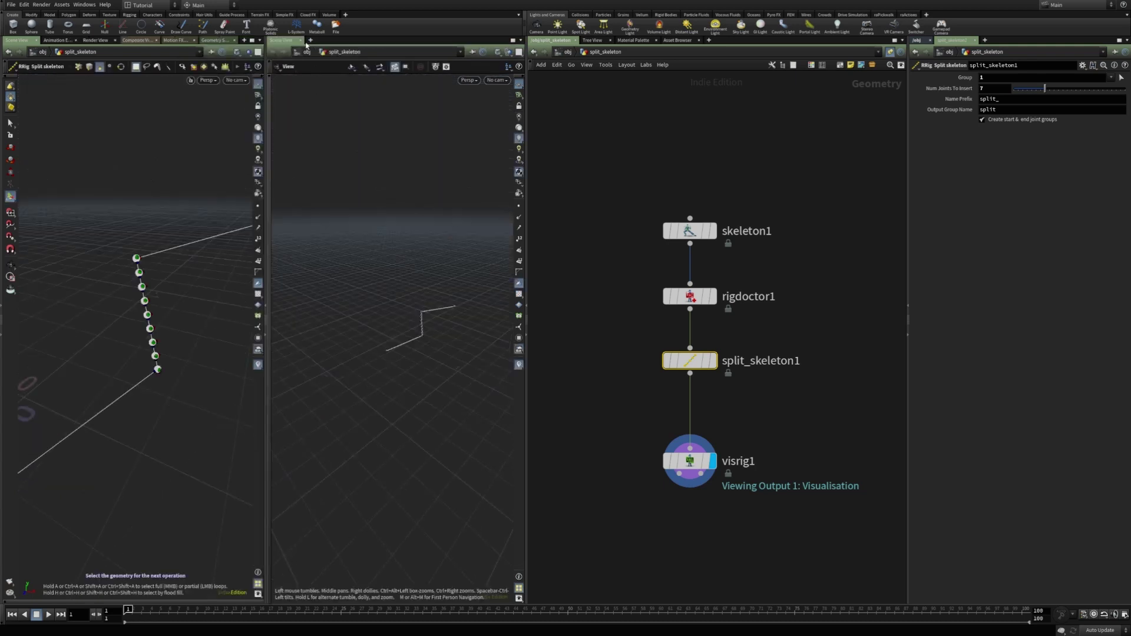
left_click(310, 40)
mouse_move(333, 59)
mouse_move(403, 161)
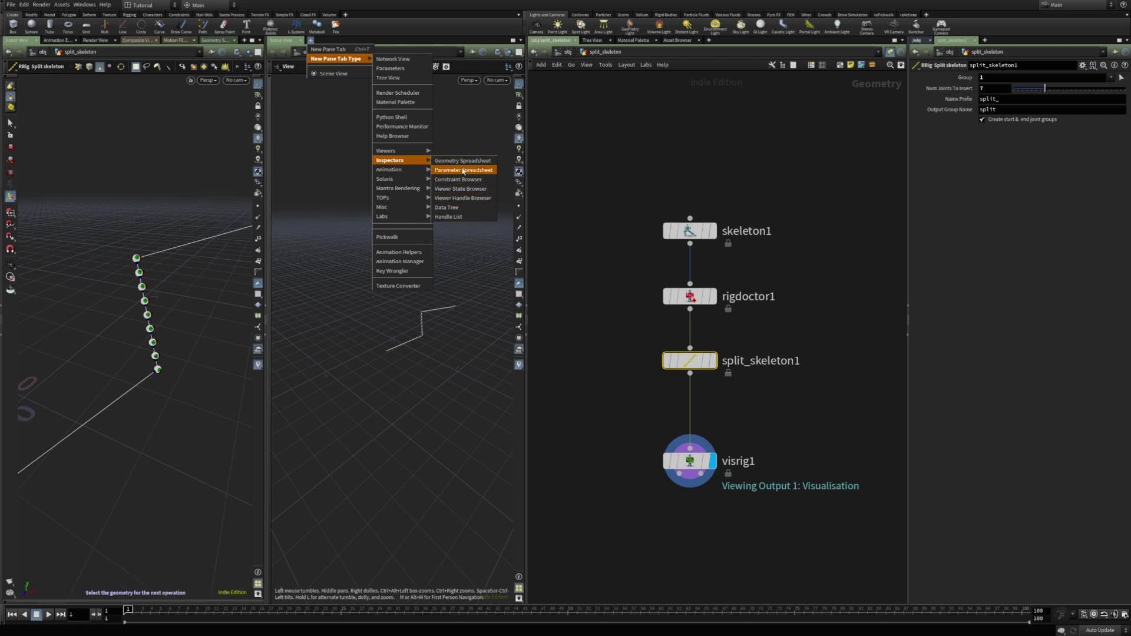
left_click(463, 160)
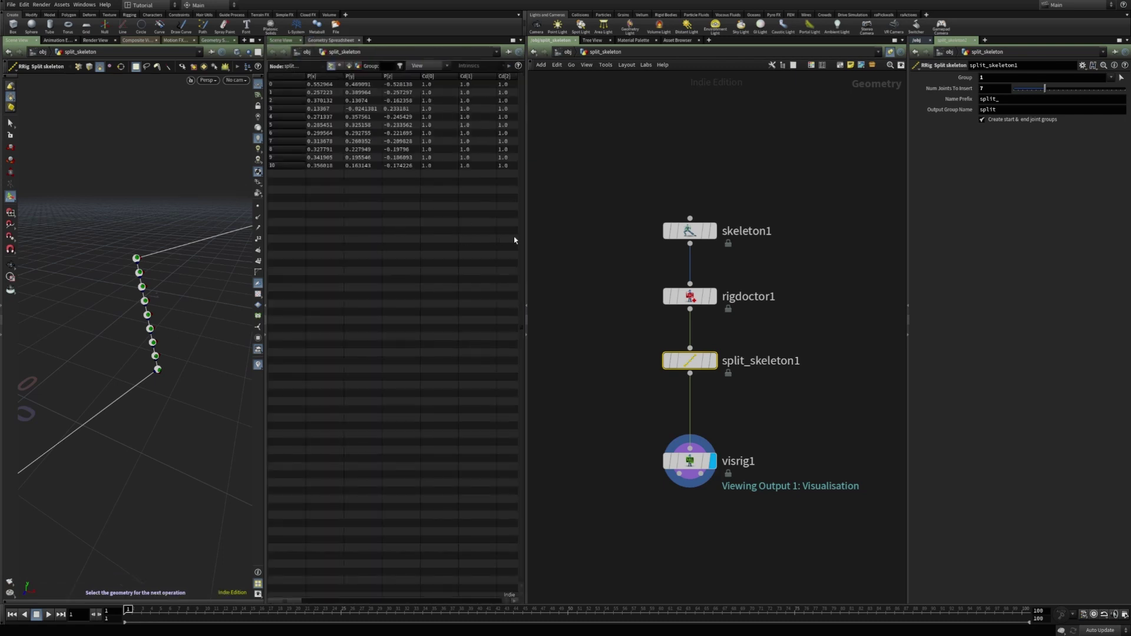
Widen the spreadsheet pane and filter its attributes to name.
left_click_drag(528, 240, 637, 251)
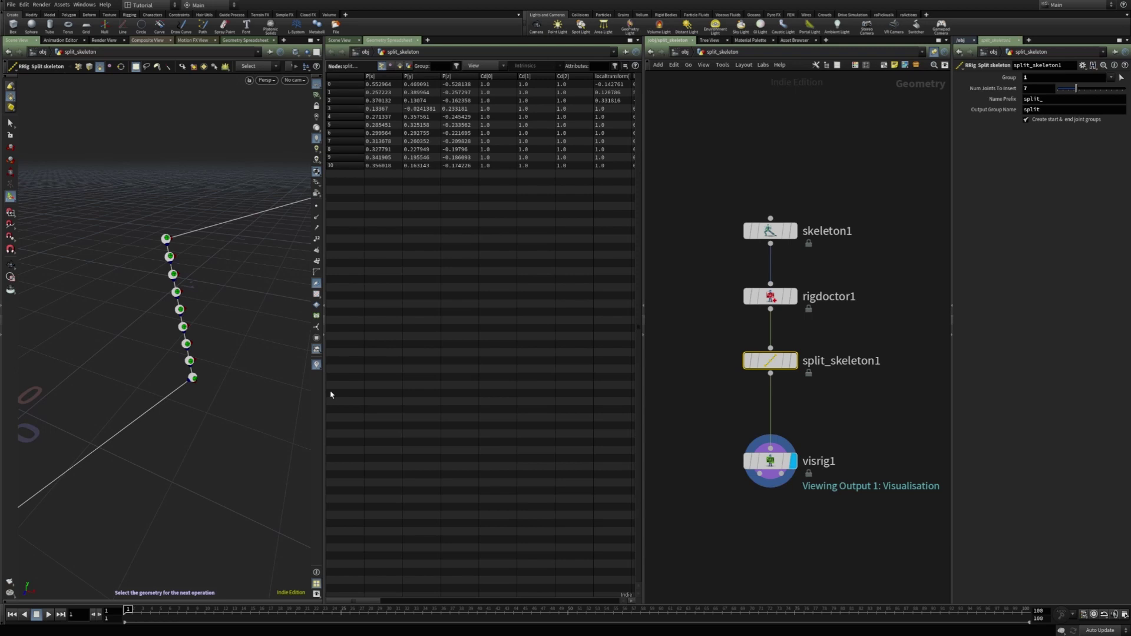
left_click_drag(325, 394, 249, 389)
left_click(565, 65)
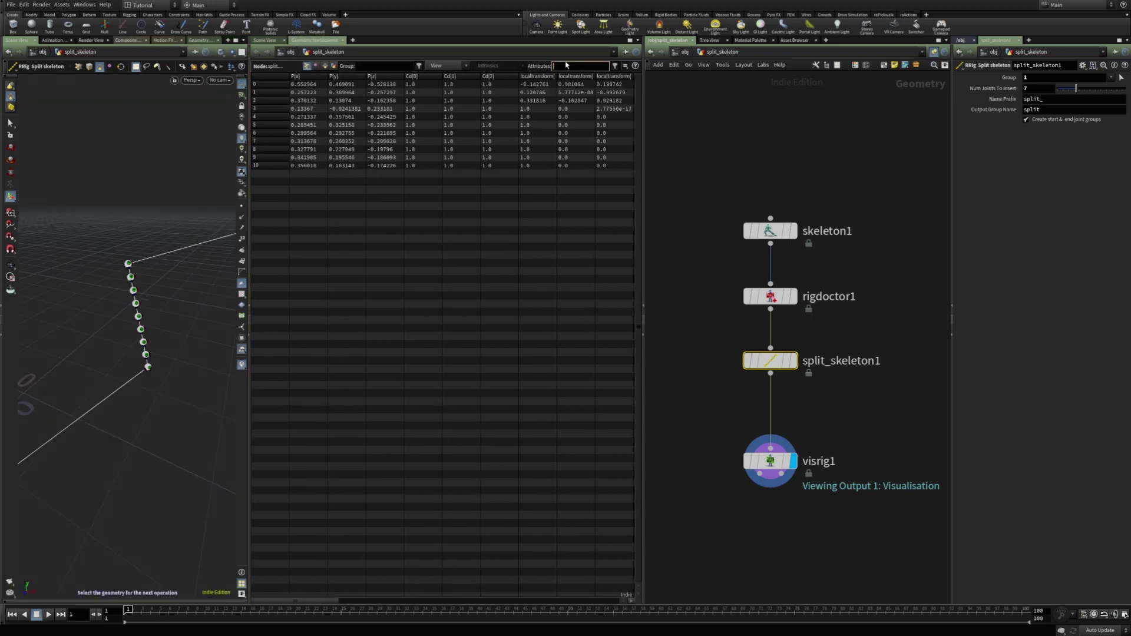
type("name")
key("Return")
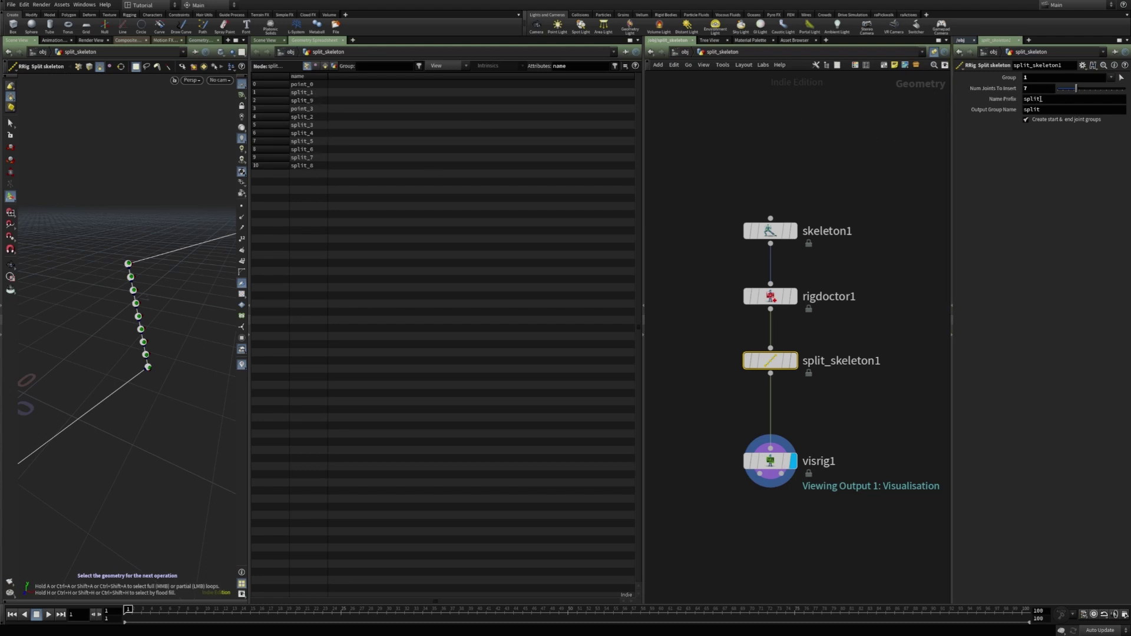
Set the Name Prefix of split_skeleton1 to splitA_.
left_click(1043, 99)
type("A")
key("Return")
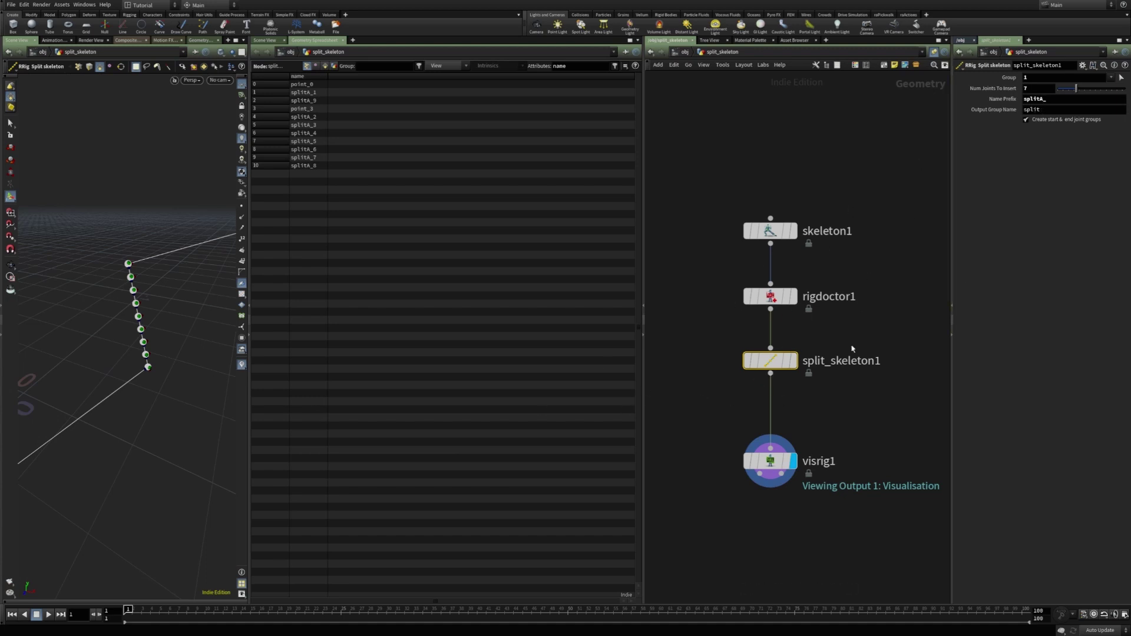
Duplicate split_skeleton1, wire the copy between it and visrig1, and pick the skeleton's lower bone as its Group.
mouse_move(770, 368)
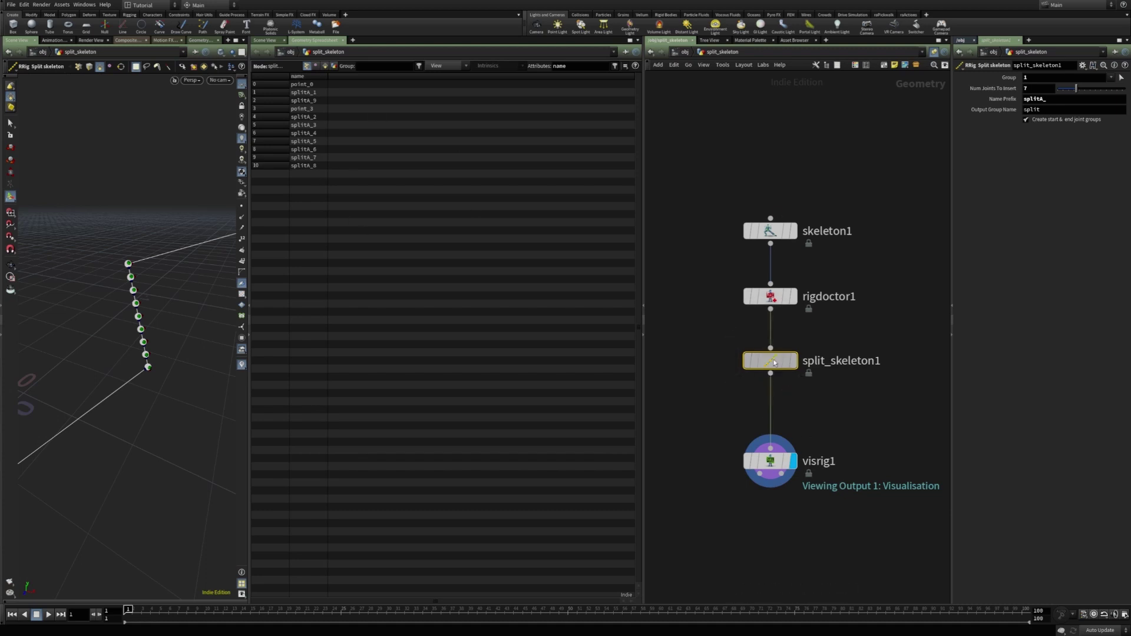
left_click_drag(770, 364, 775, 398)
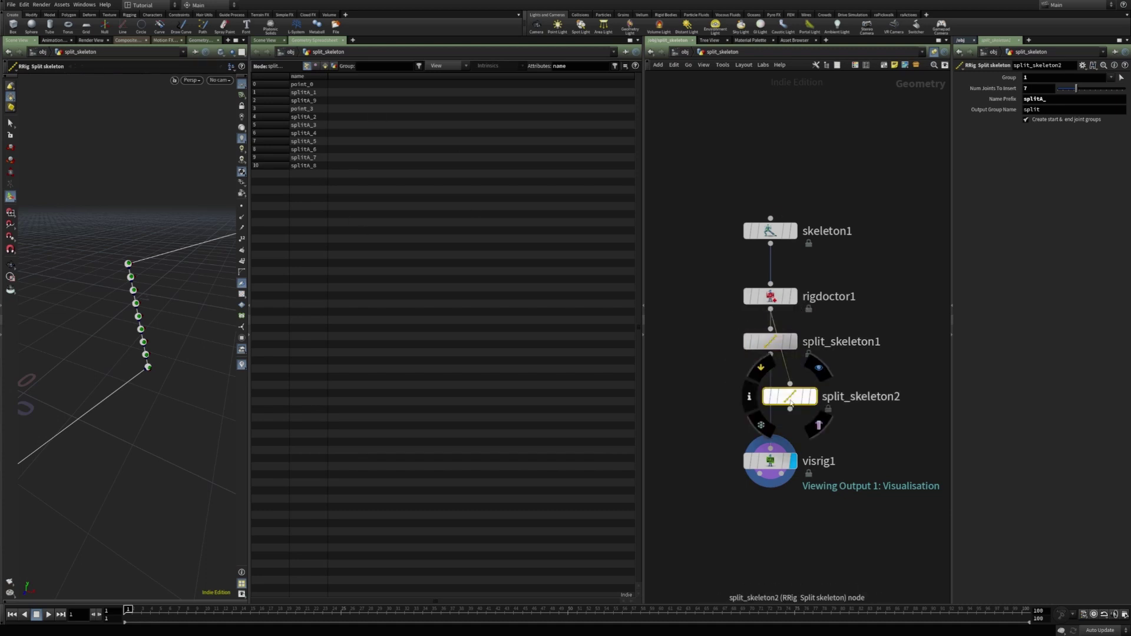
left_click(1120, 77)
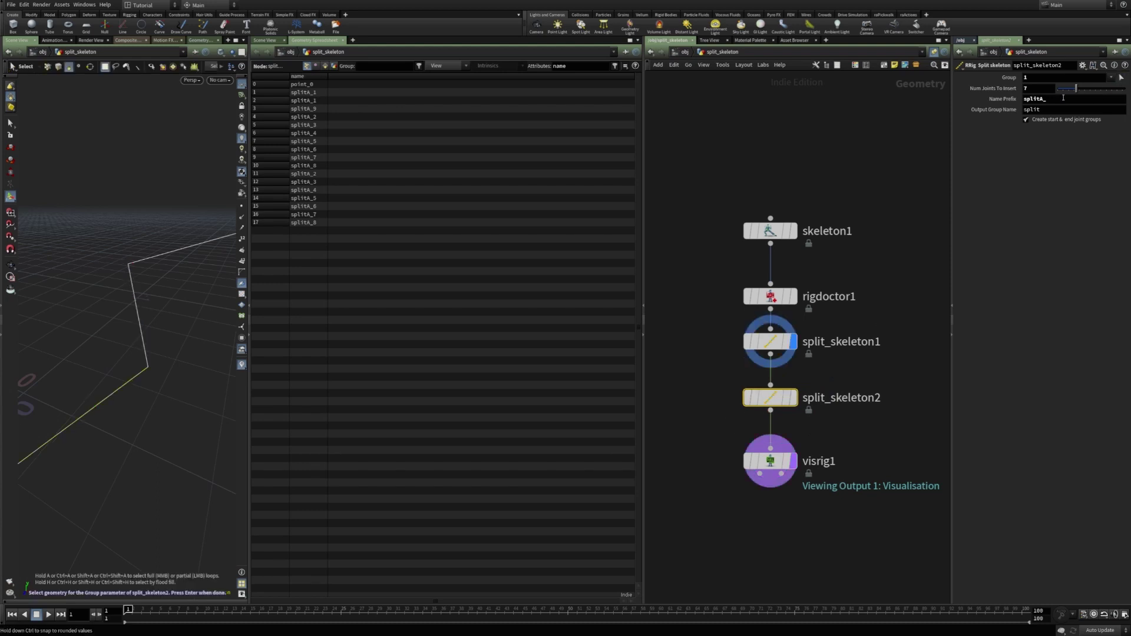
key("Return")
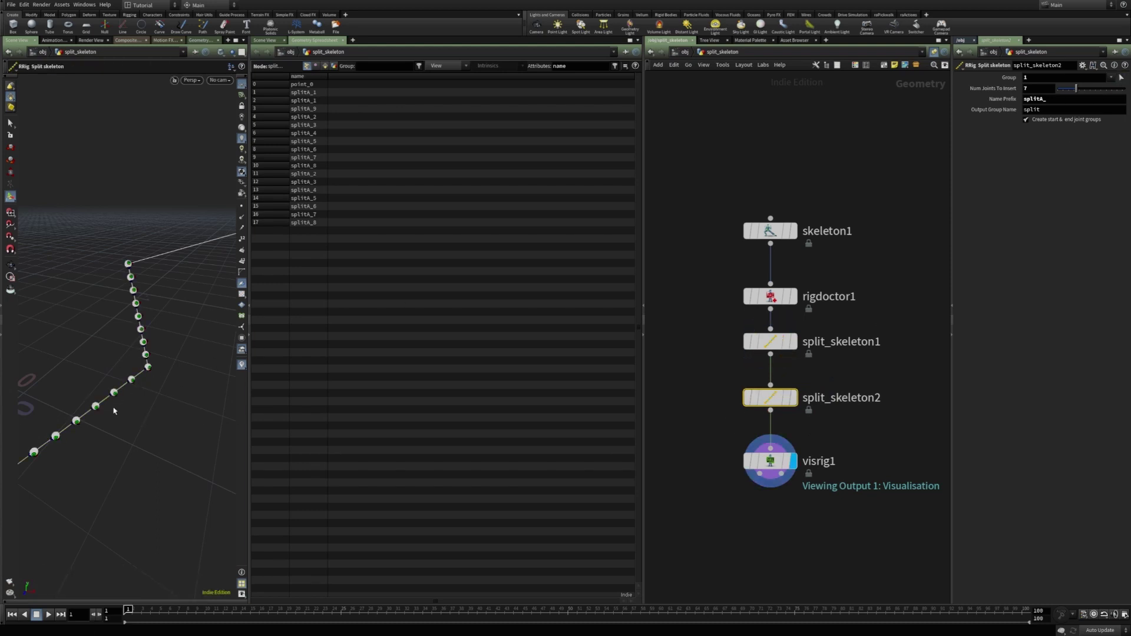
Set Num Joints To Insert of split_skeleton2 to 4.
middle_click_drag(130, 378, 186, 316, "alt")
left_click_drag(187, 316, 134, 332)
right_click_drag(134, 332, 129, 334, "alt")
middle_click_drag(128, 334, 140, 330, "alt")
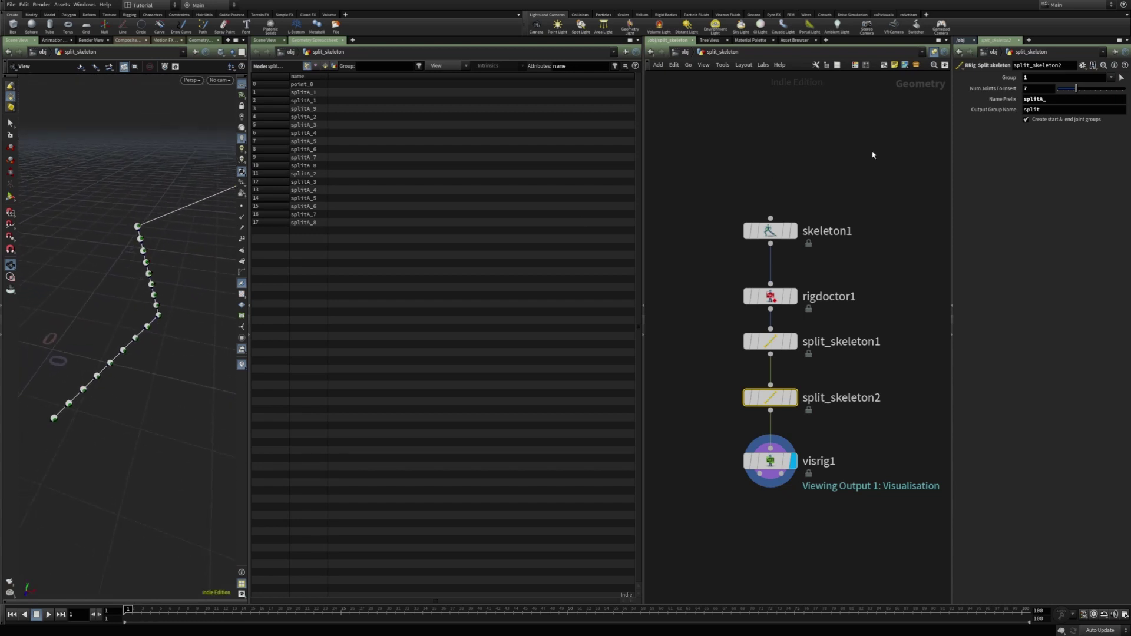
left_click_drag(1076, 89, 1068, 89)
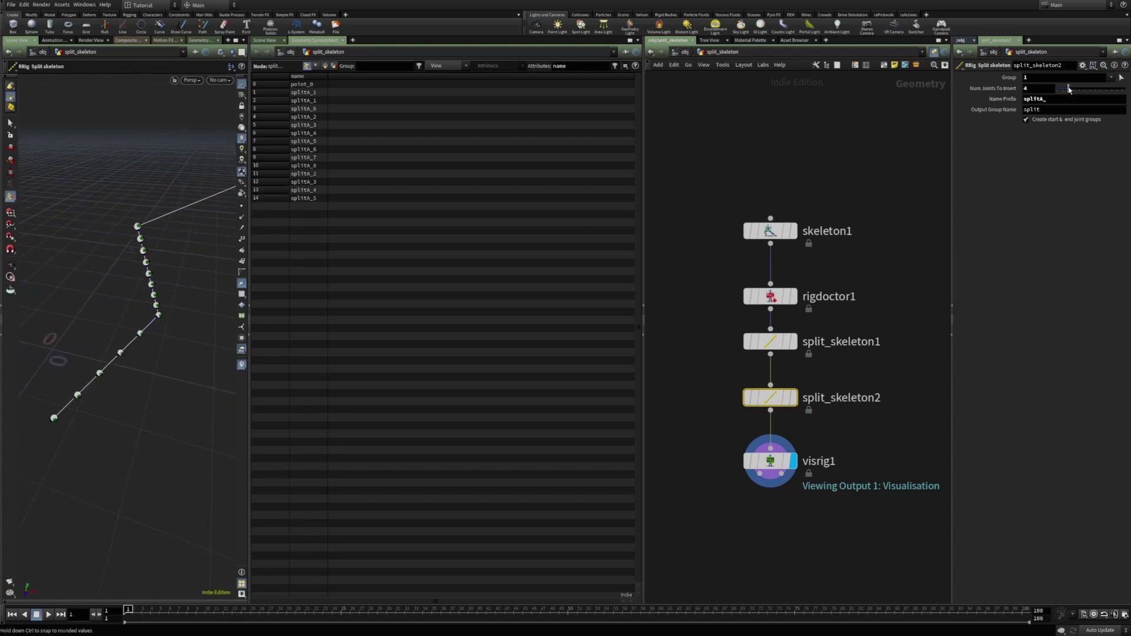
key("Escape")
left_click_drag(71, 363, 161, 356)
key("Return")
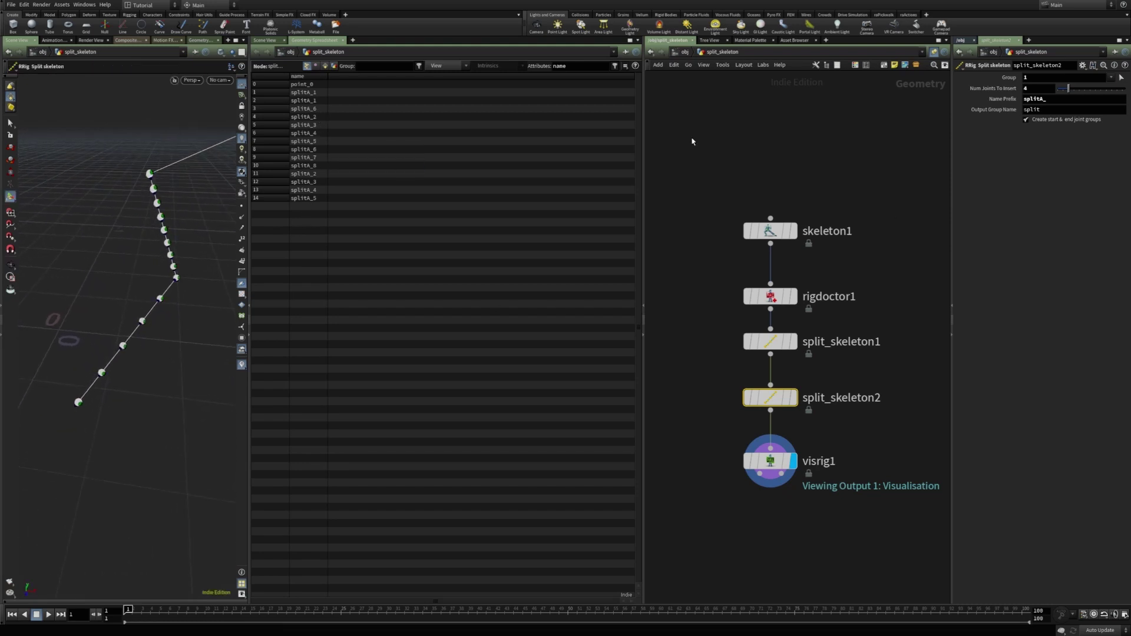
Set the Name Prefix of split_skeleton2 to splitB_.
left_click(1034, 104)
key("BackSpace")
type("B")
key("Return")
Add a Group Create node beside the chain, wire it to the output of split_skeleton1 and display it.
left_click_drag(706, 328, 749, 355)
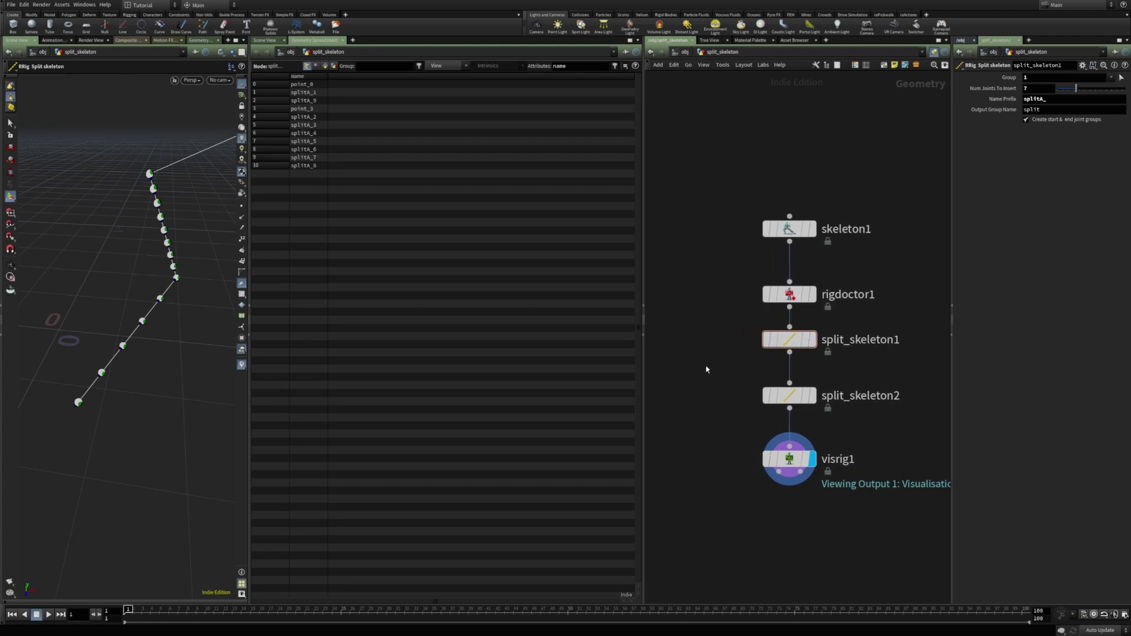
key("Tab")
type("gri")
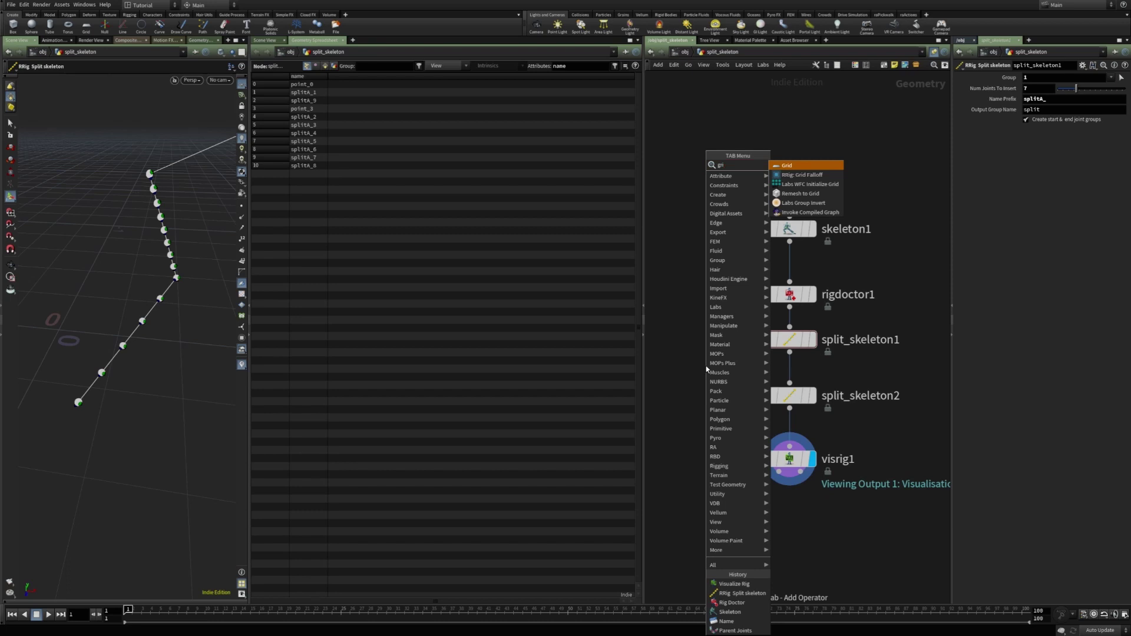
key("BackSpace")
type("opu")
key("BackSpace")
key("BackSpace")
key("Return")
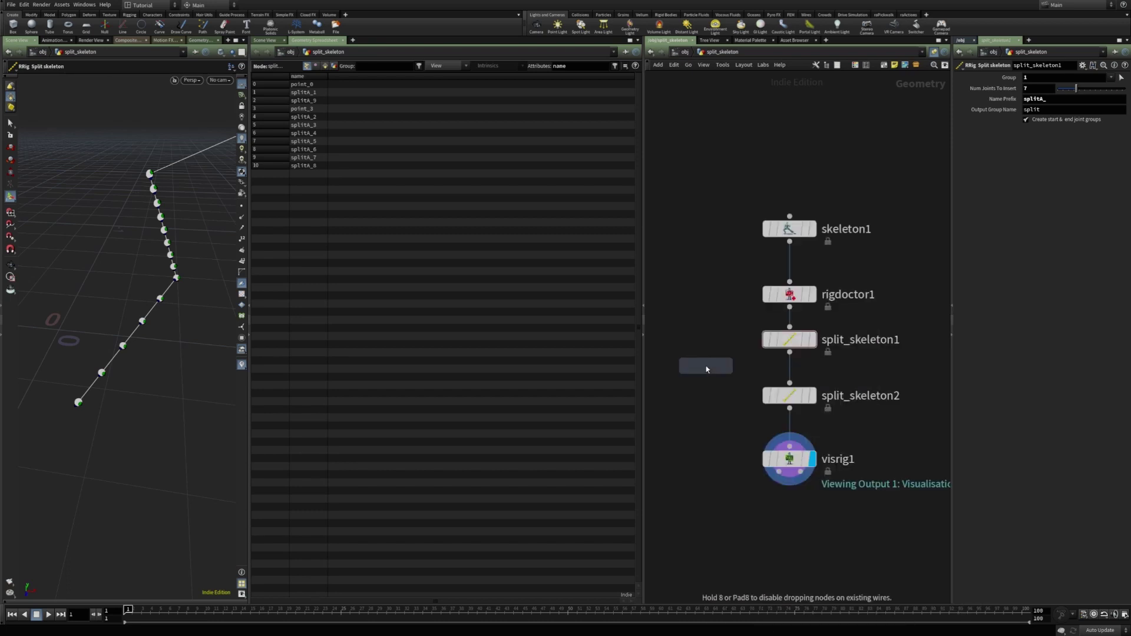
left_click(706, 369)
left_click_drag(691, 367, 789, 352)
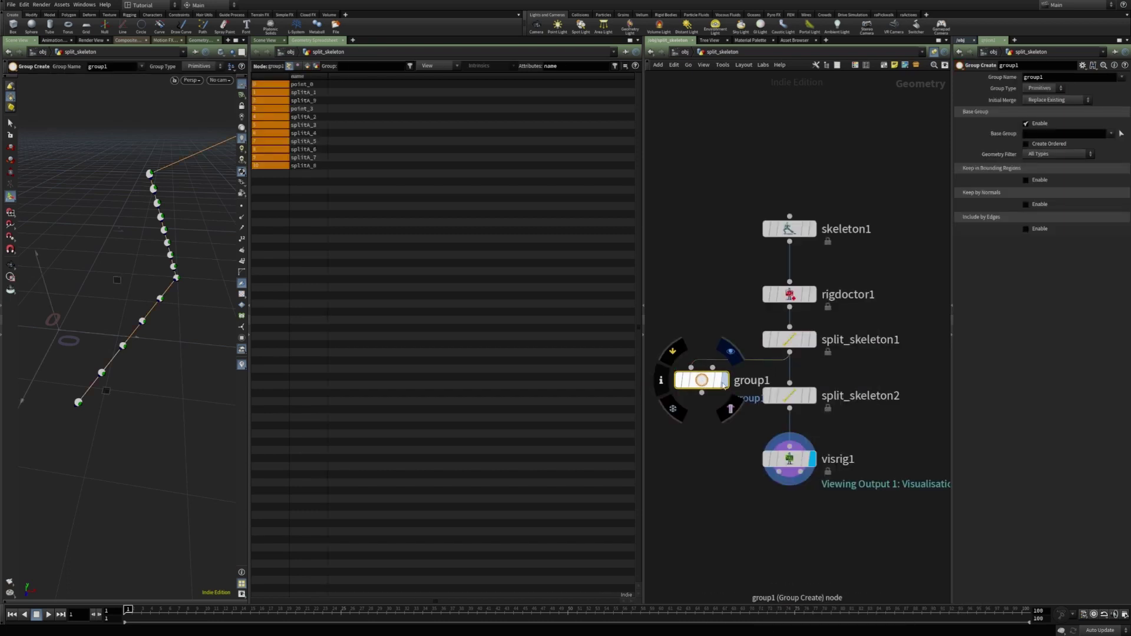
left_click(724, 382)
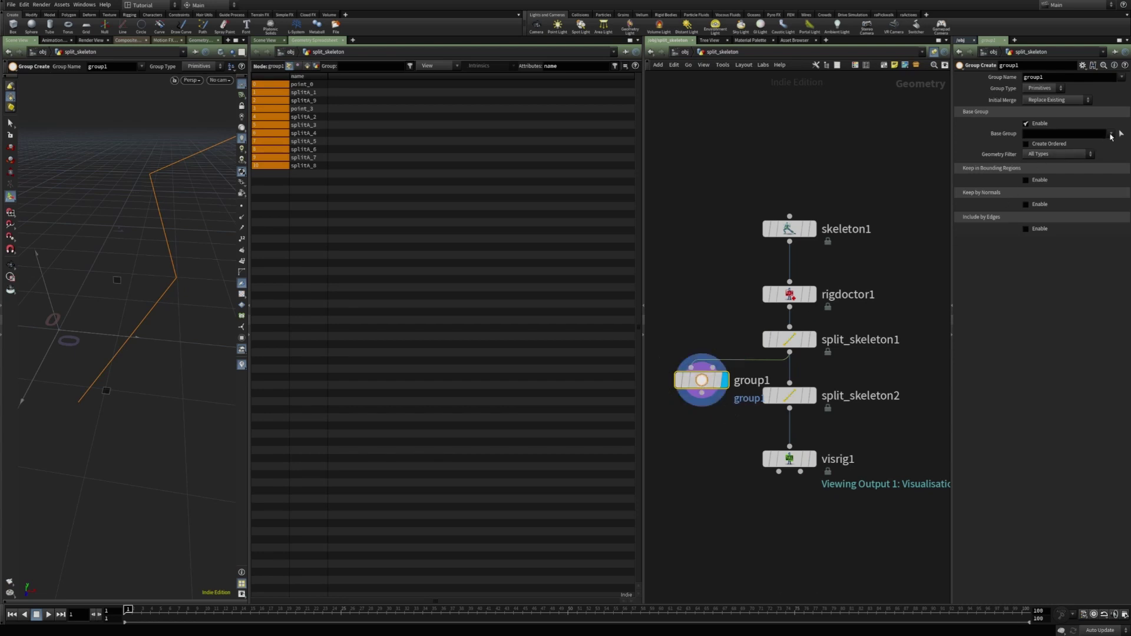
Set the Group Type of group1 to Points and its Base Group to split.
left_click(1043, 88)
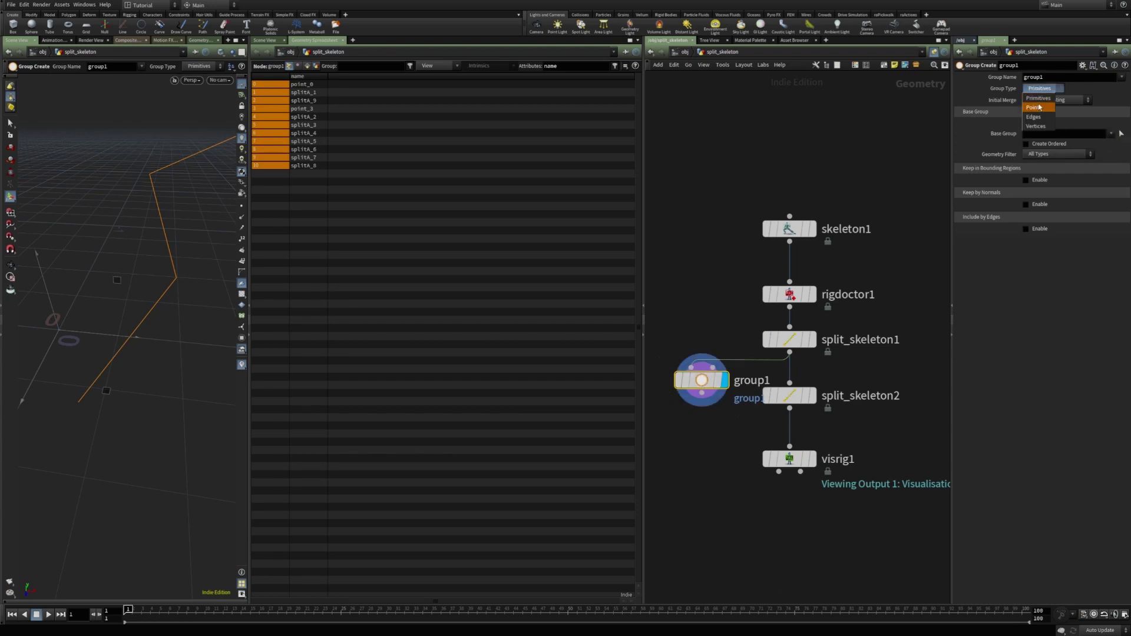
left_click(1040, 107)
left_click(1111, 133)
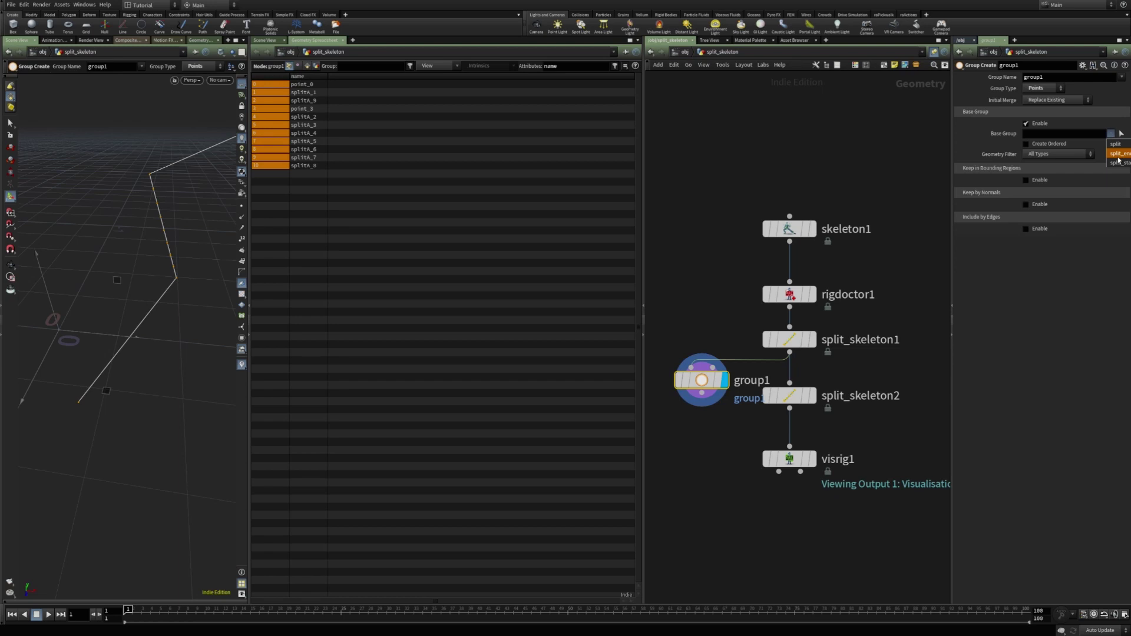
left_click(1117, 144)
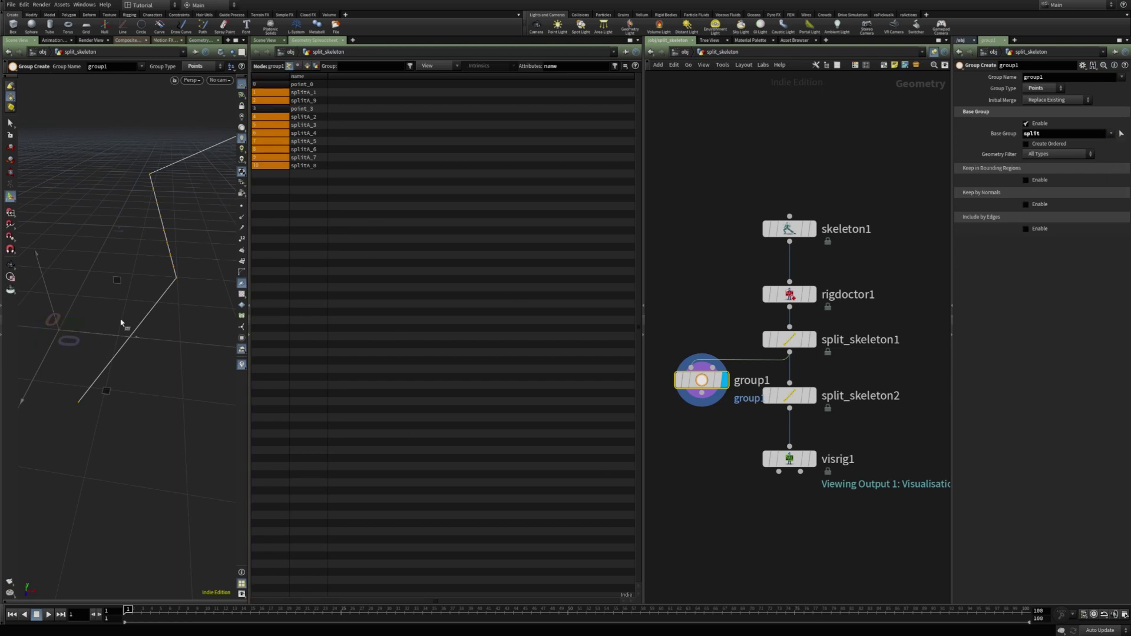
key("Escape")
left_click_drag(129, 328, 116, 195)
key("Return")
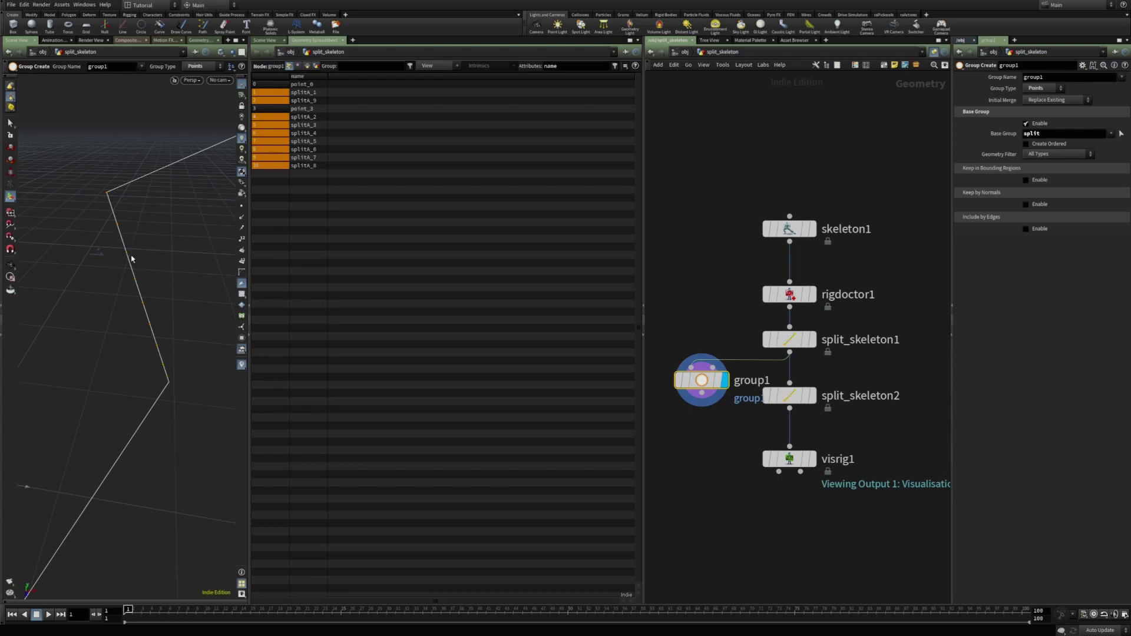
Check the node info of group1, then change its Base Group to split_end.
left_click(790, 339)
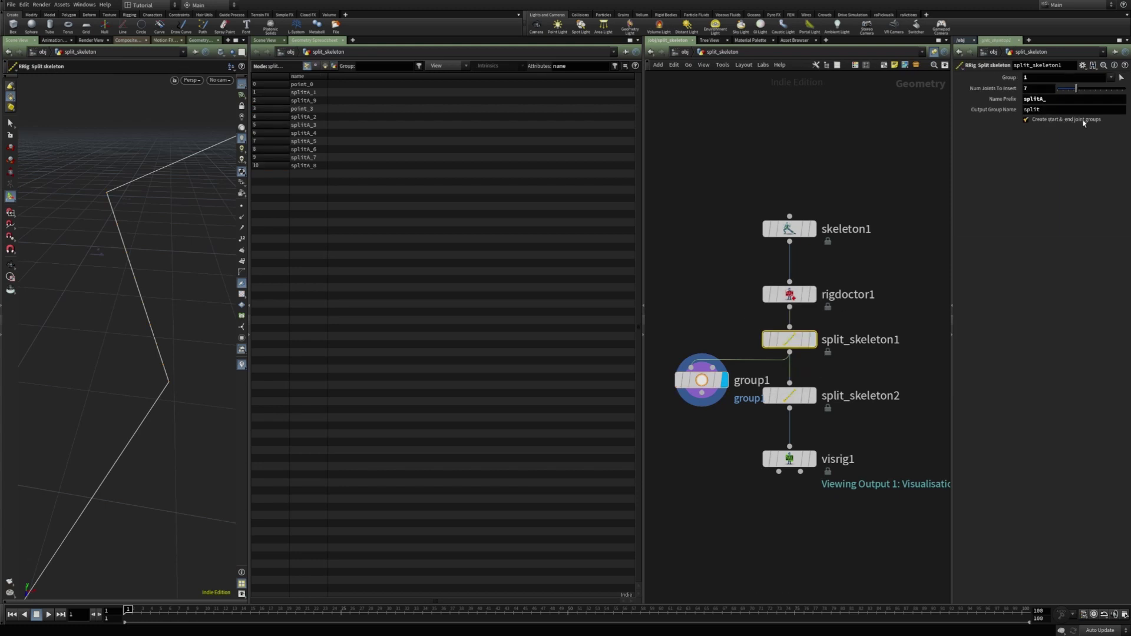
middle_click(711, 384)
left_click(701, 380)
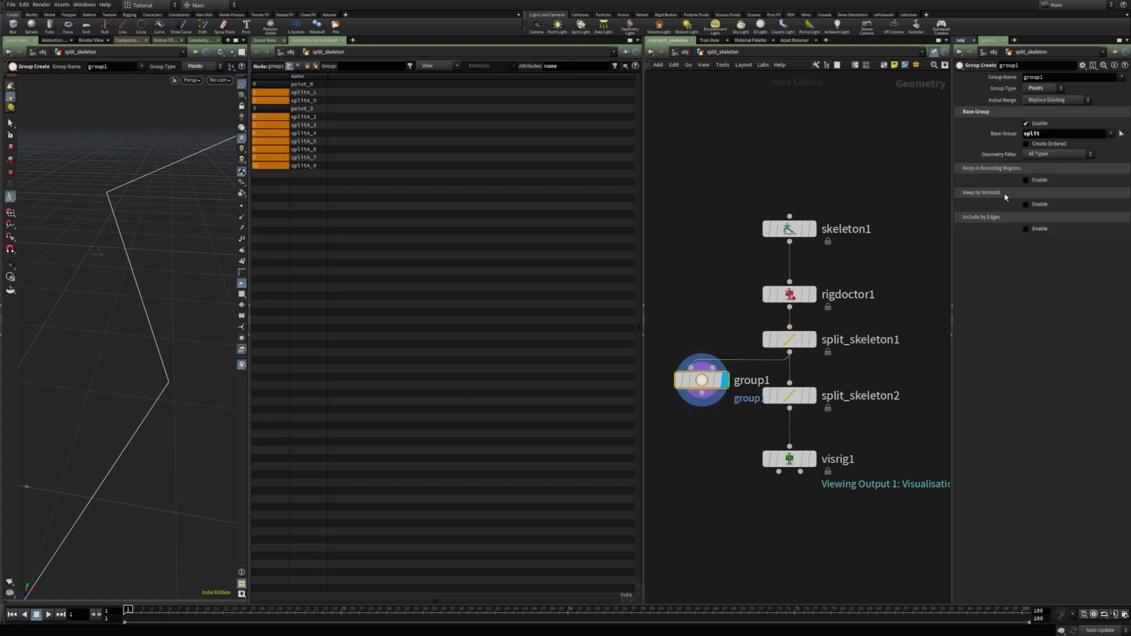
left_click(1111, 133)
left_click(1119, 153)
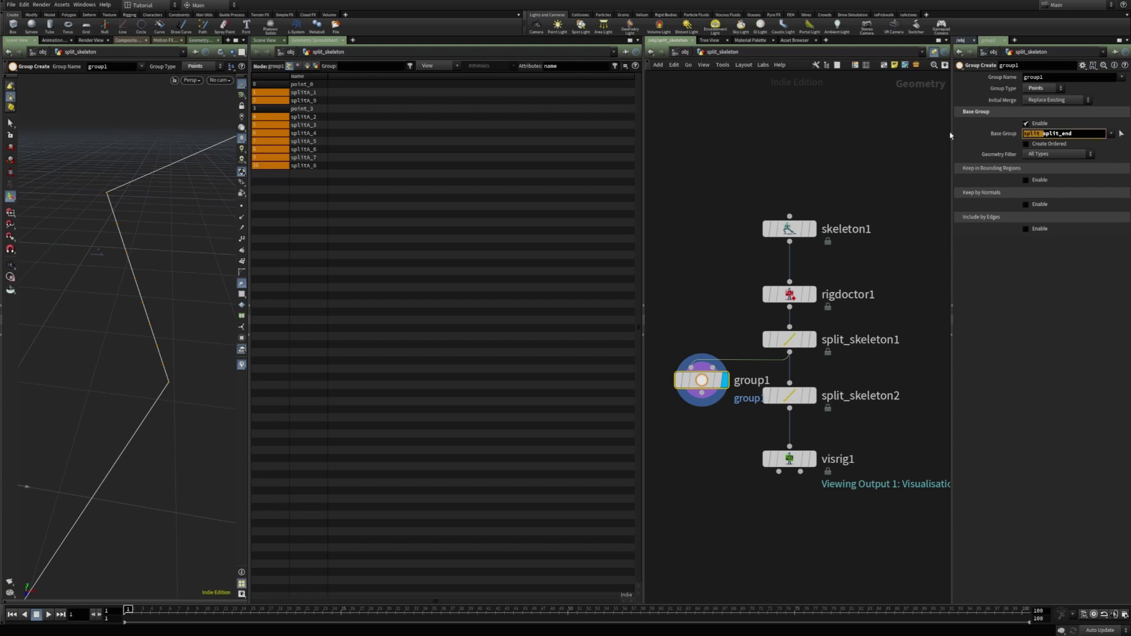
key("BackSpace")
key("Return")
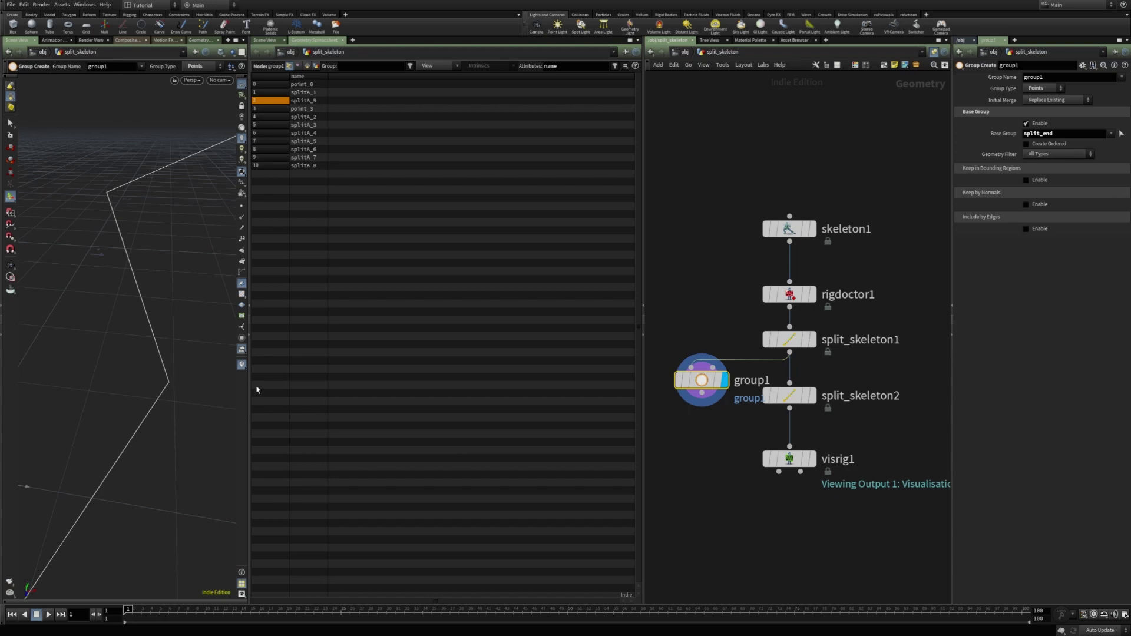
Change the Base Group of group1 to split_start and move the node lower in the network.
left_click_drag(1043, 134, 1053, 134)
type("start")
key("Return")
left_click_drag(675, 328, 698, 441)
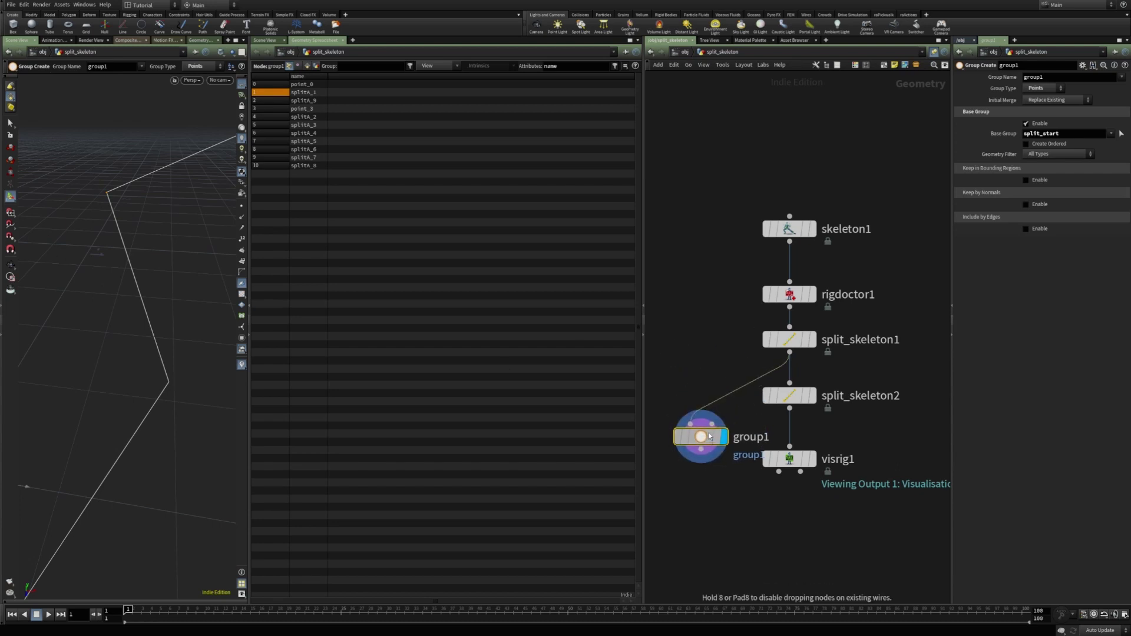
Set the Output Group Name of split_skeleton2 to splitB_grp and check its point groups in the node info.
left_click(789, 395)
left_click(1052, 111)
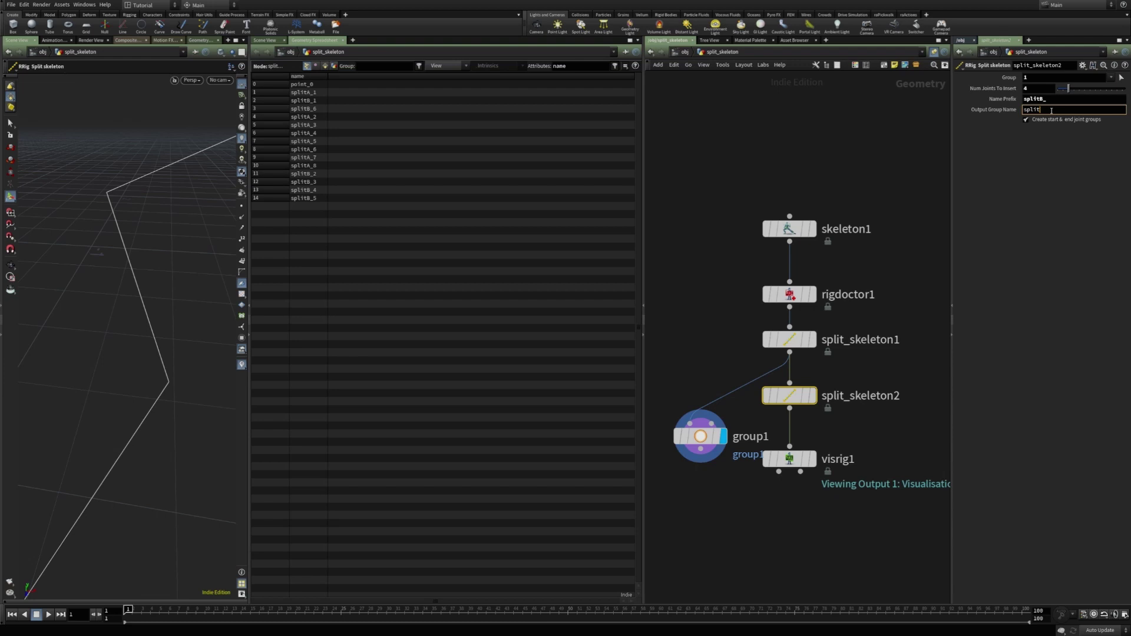
type("B_grp")
key("Return")
middle_click(865, 398)
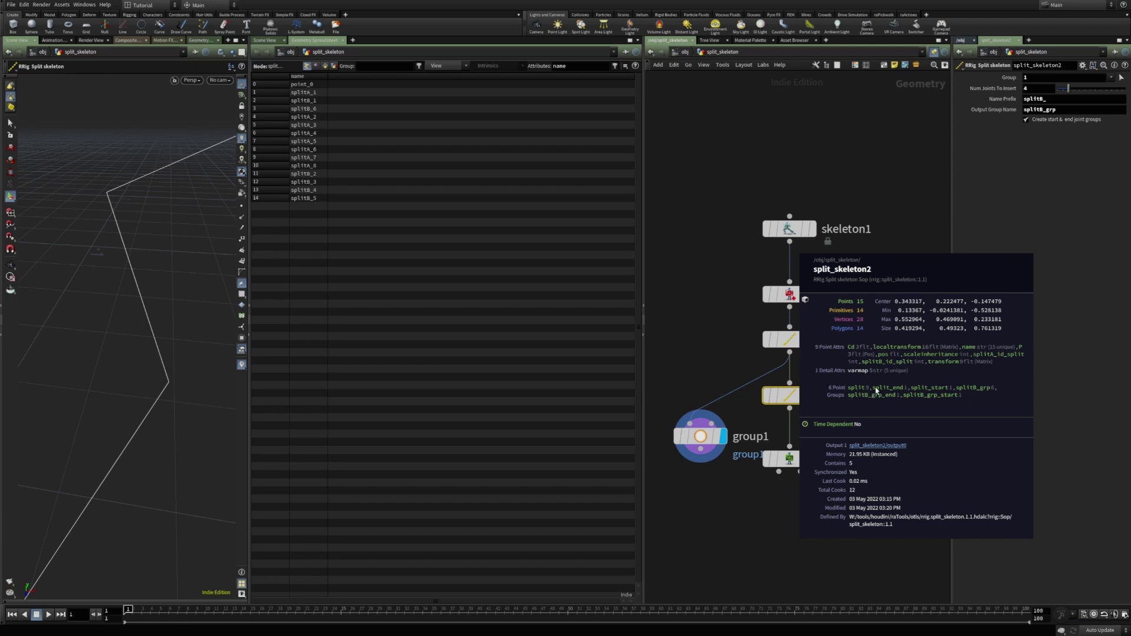
Set the Output Group Name of split_skeleton1 to splitA_grp.
left_click(789, 339)
left_click(1052, 110)
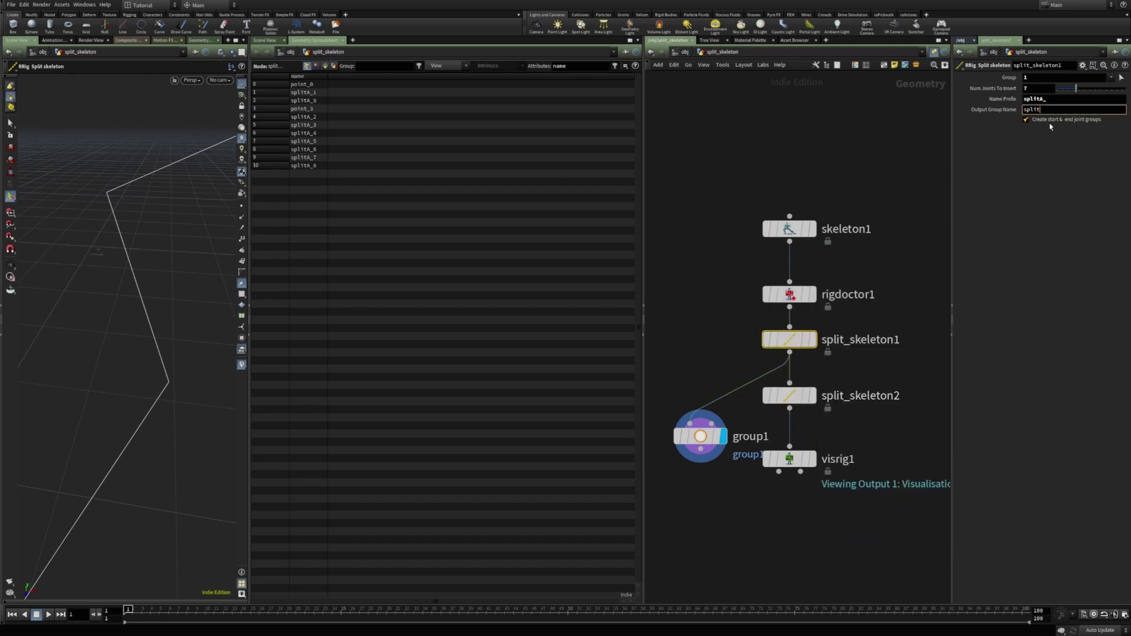
type("A_")
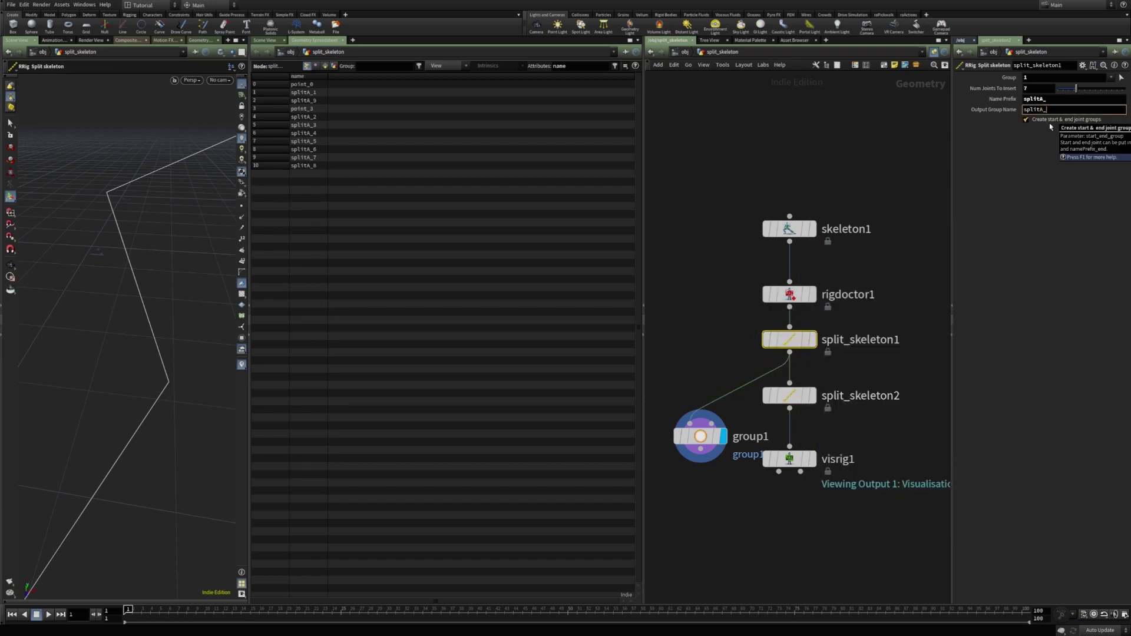
type("grp")
key("Return")
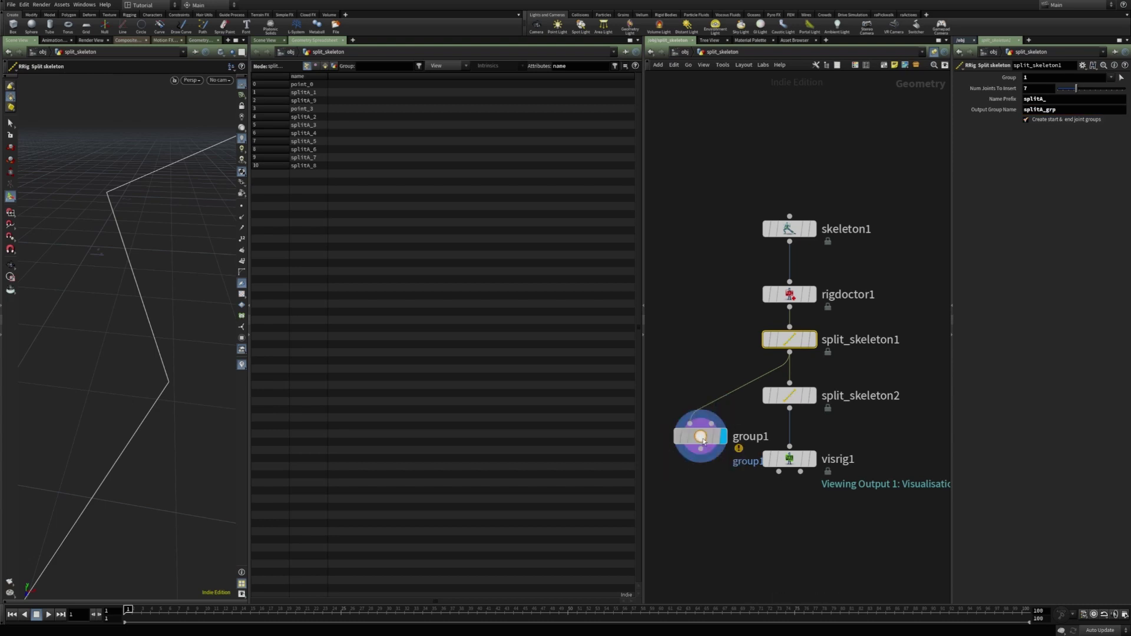
Check the point groups of split_skeleton2 in its node info and turn off Create start & end joint groups.
left_click(703, 440)
left_click(801, 396)
left_click(841, 372)
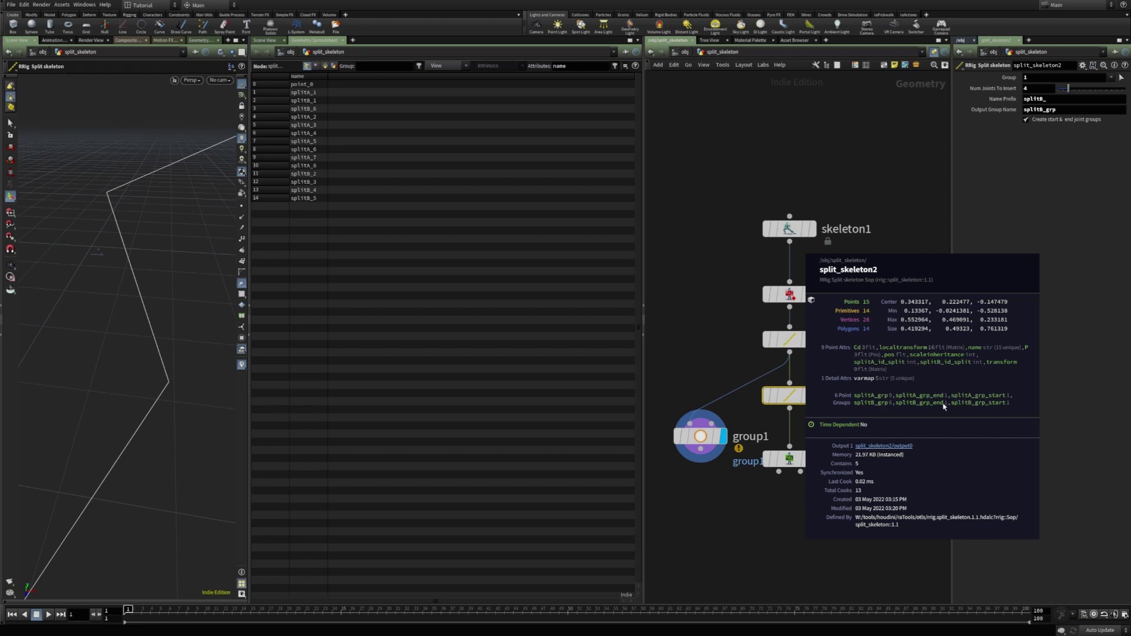
left_click(1049, 120)
left_click(768, 399)
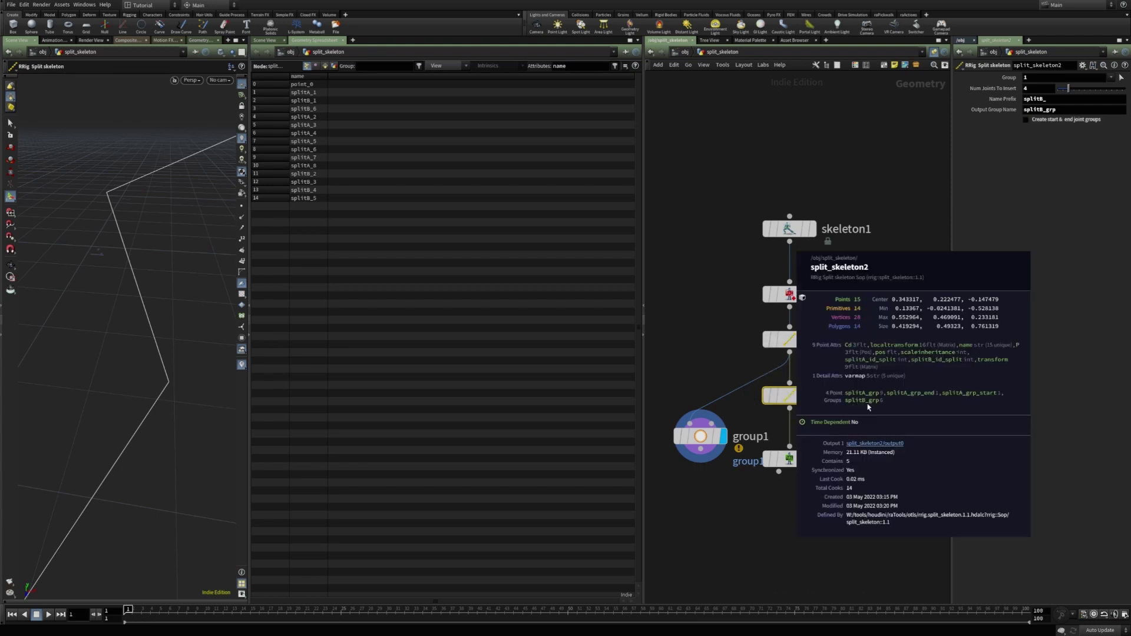
Delete the group1 node and display visrig1 again.
left_click(703, 437)
key("Delete")
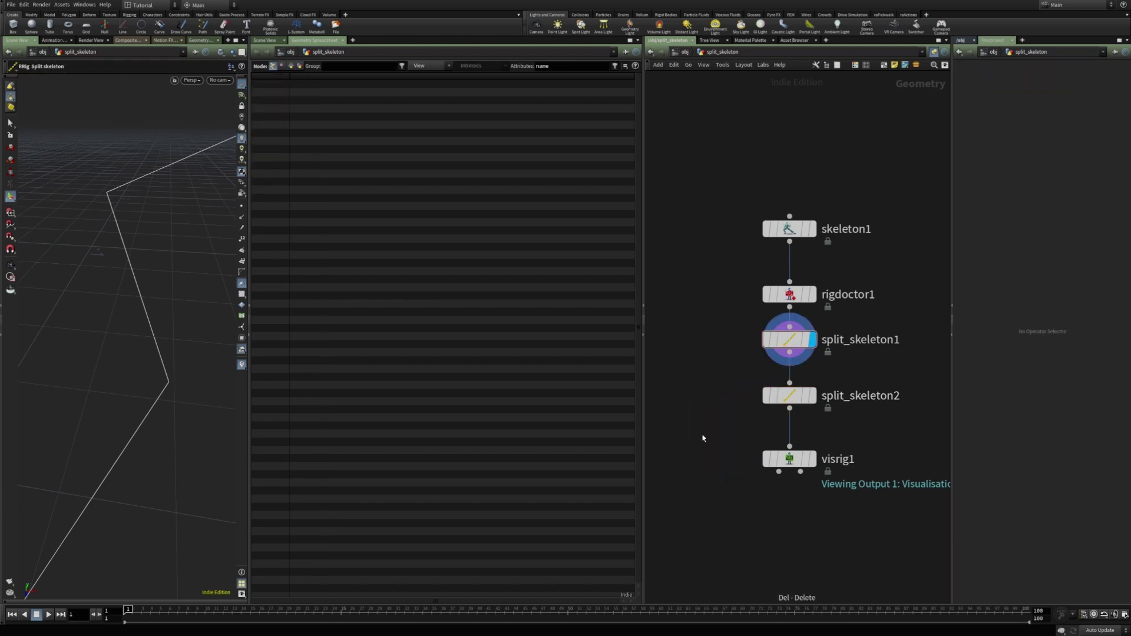
left_click(791, 463)
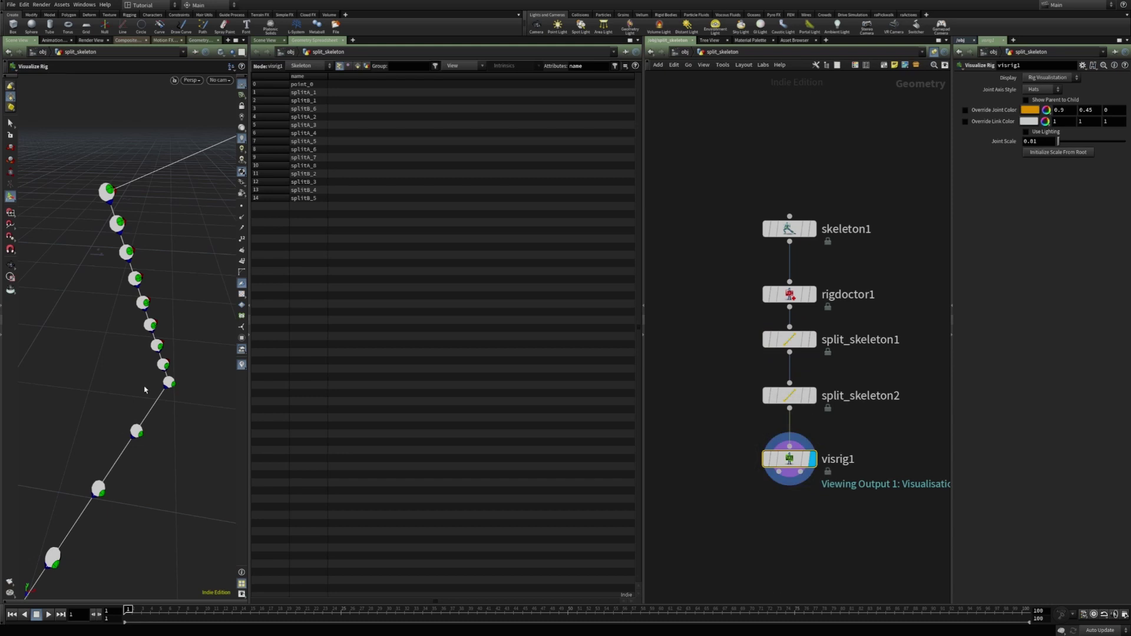
Widen the viewport pane to show the whole split skeleton and select split_skeleton2.
left_click_drag(276, 424, 434, 377)
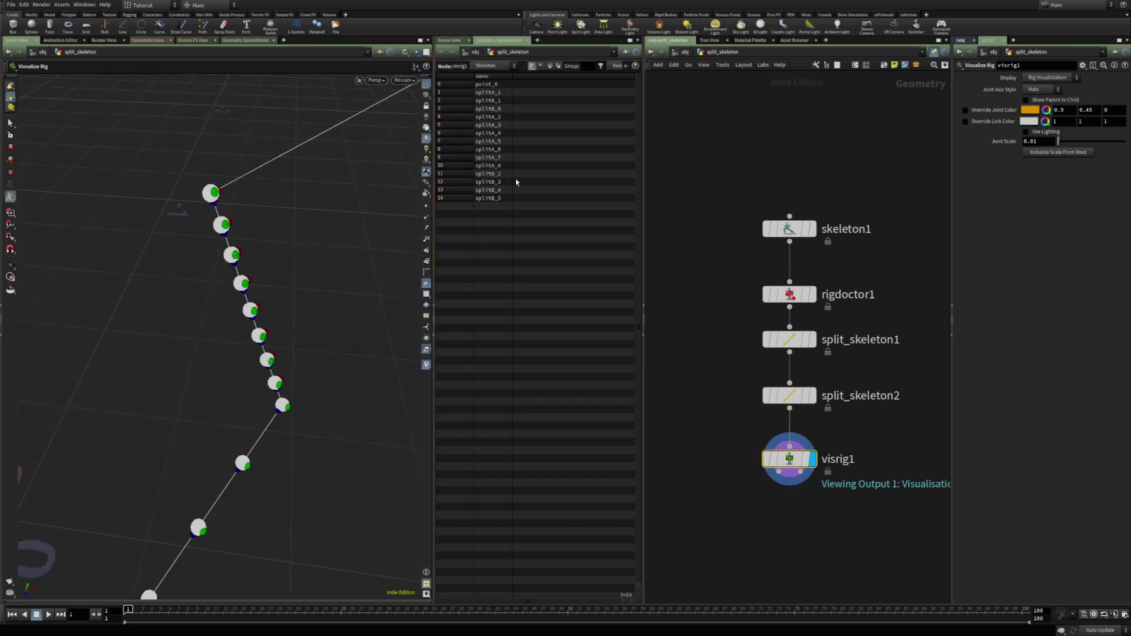
left_click_drag(280, 370, 295, 344, "alt")
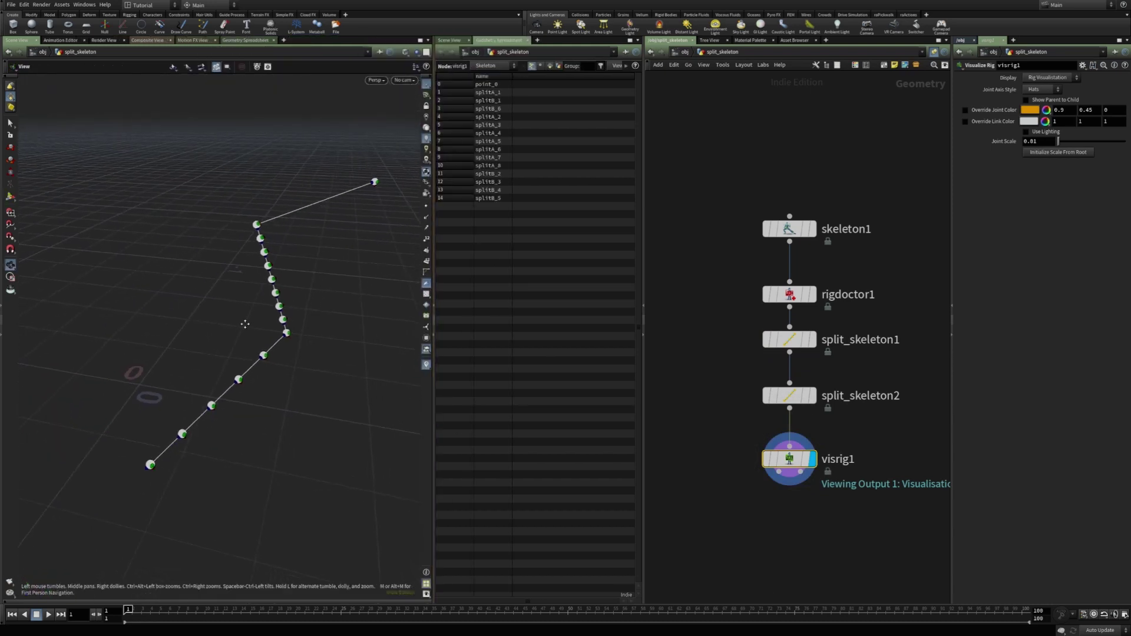
key("Return")
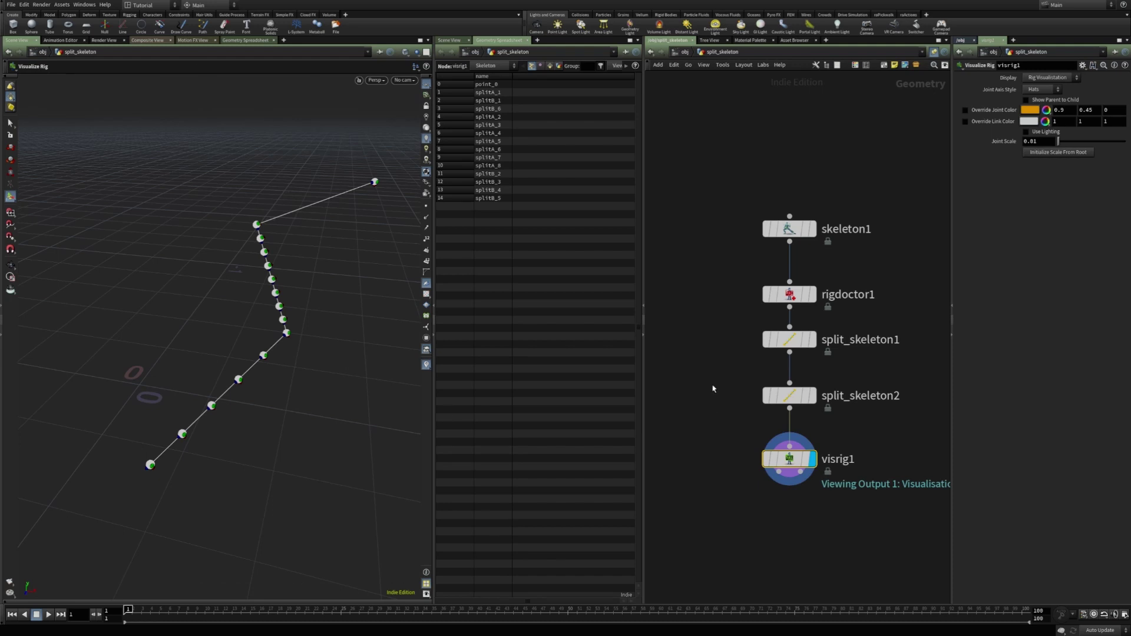
left_click_drag(719, 369, 821, 413)
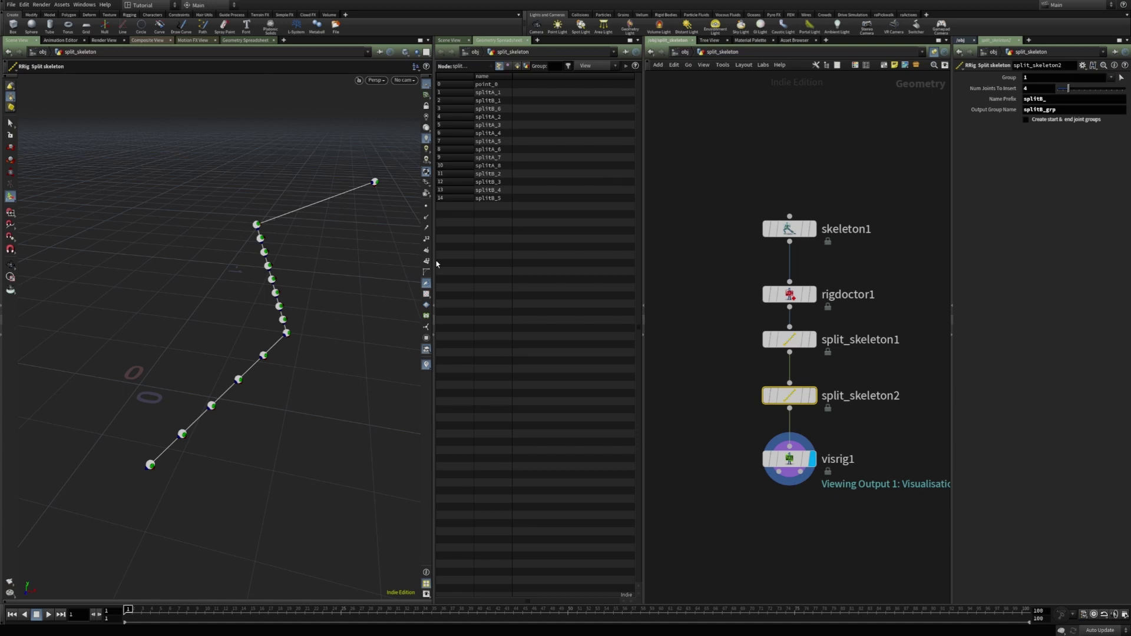
Widen the Geometry Spreadsheet pane and filter its attributes with split* to list the split id attributes.
left_click_drag(435, 267, 317, 253)
double_click(596, 65)
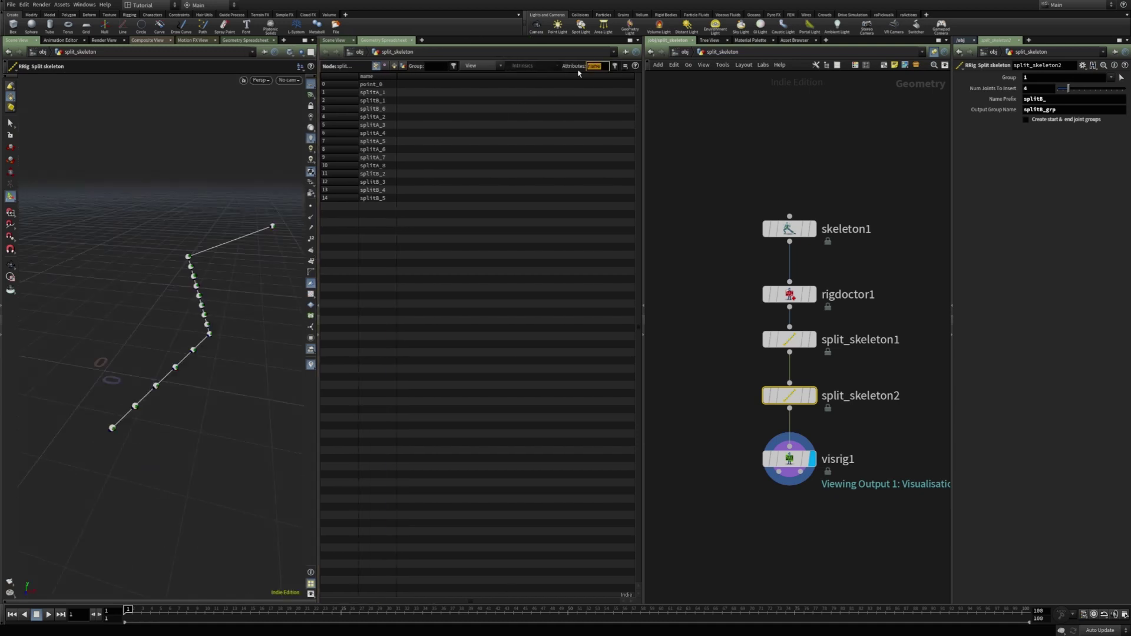
key("BackSpace")
type("split*")
key("Return")
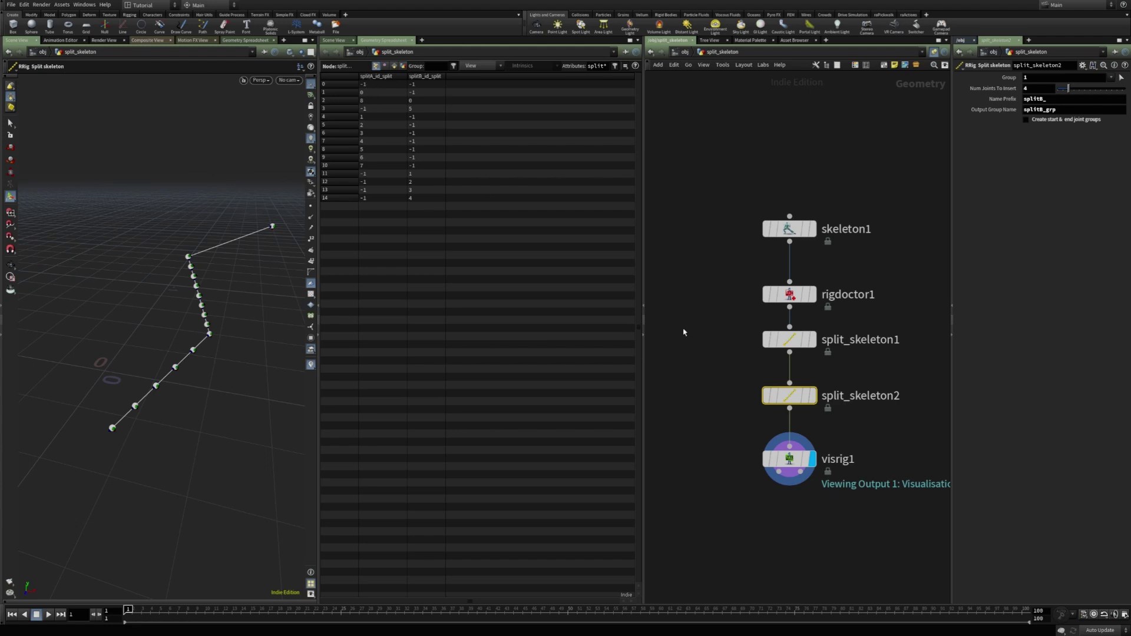
Sort the spreadsheet in ascending order by the splitA id attribute and highlight its values from 0 to 8.
left_click(789, 340)
left_click_drag(701, 412, 820, 374)
right_click_drag(197, 305, 241, 308, "alt")
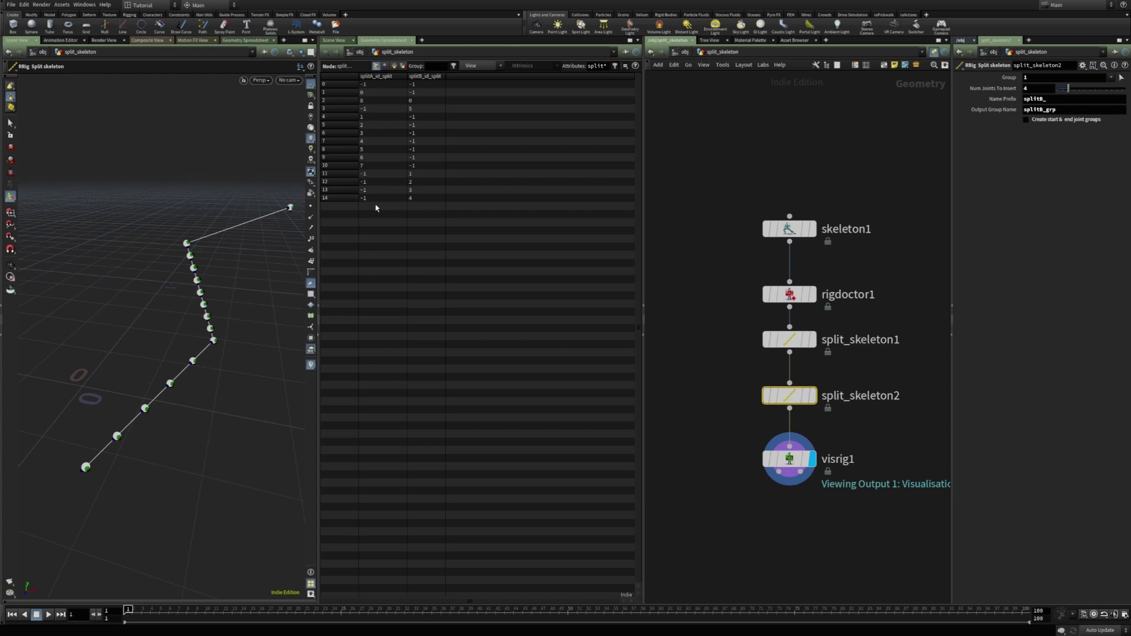
left_click(377, 77)
left_click_drag(370, 134, 375, 191)
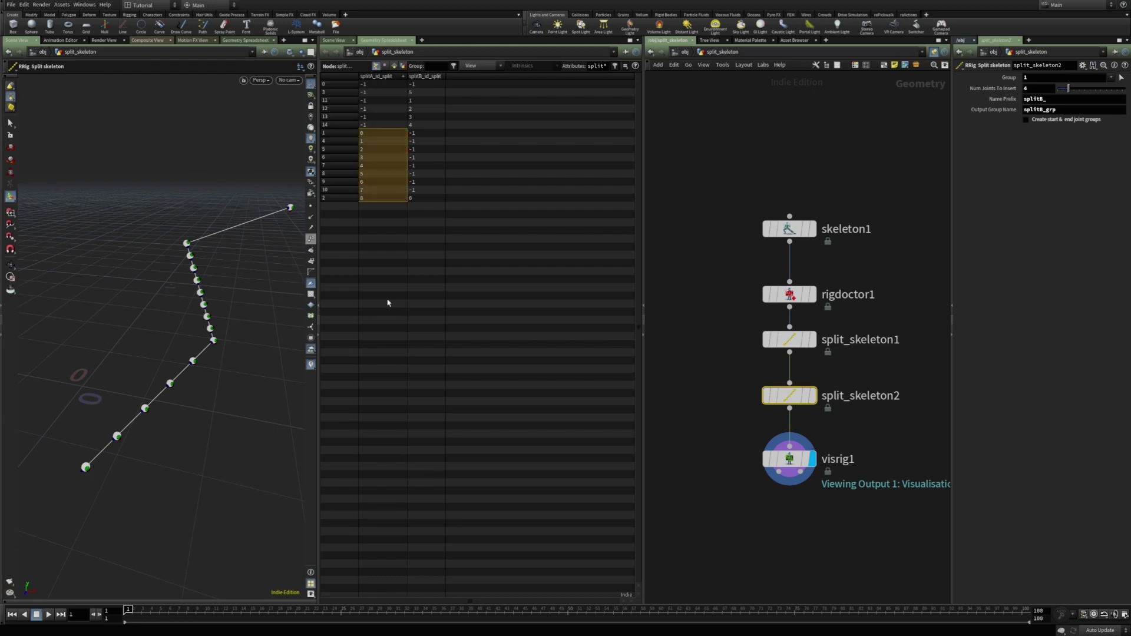
Display split_skeleton1 with point numbers turned on and compare the numbered joints with their splitA id values in the spreadsheet.
left_click(812, 396)
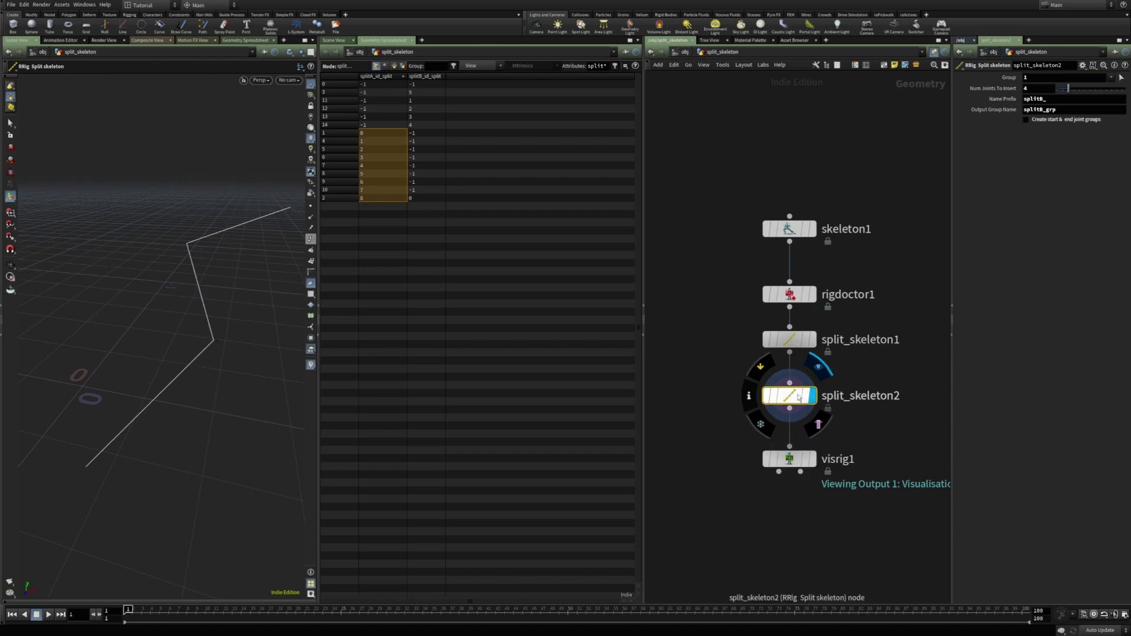
left_click(813, 340)
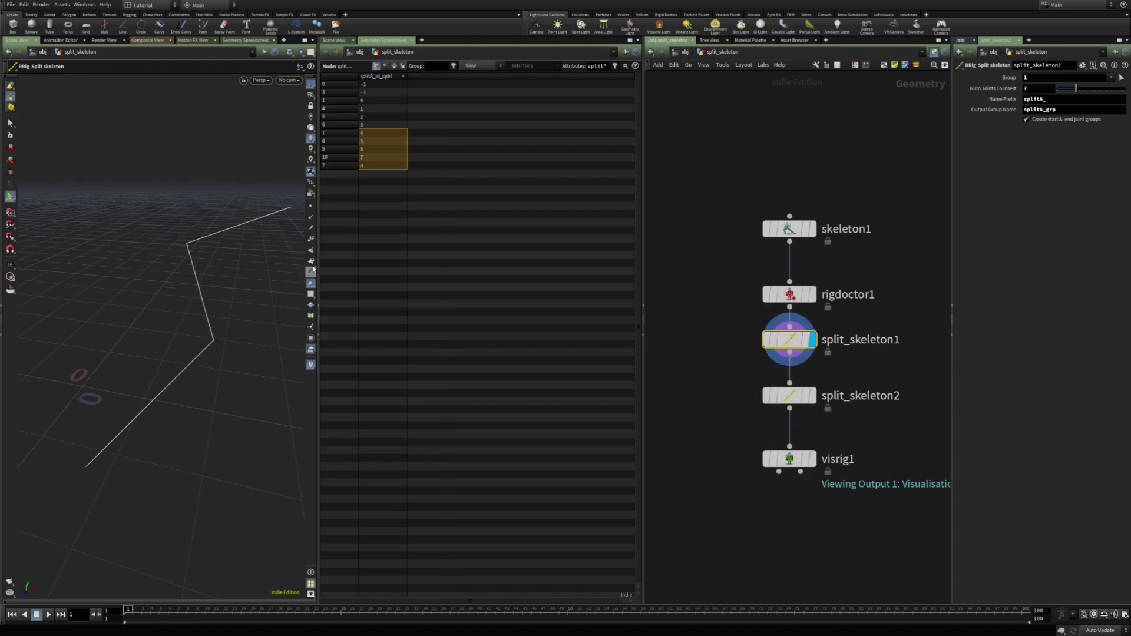
left_click(310, 240)
right_click_drag(202, 288, 312, 280, "alt")
middle_click_drag(202, 257, 156, 278, "alt")
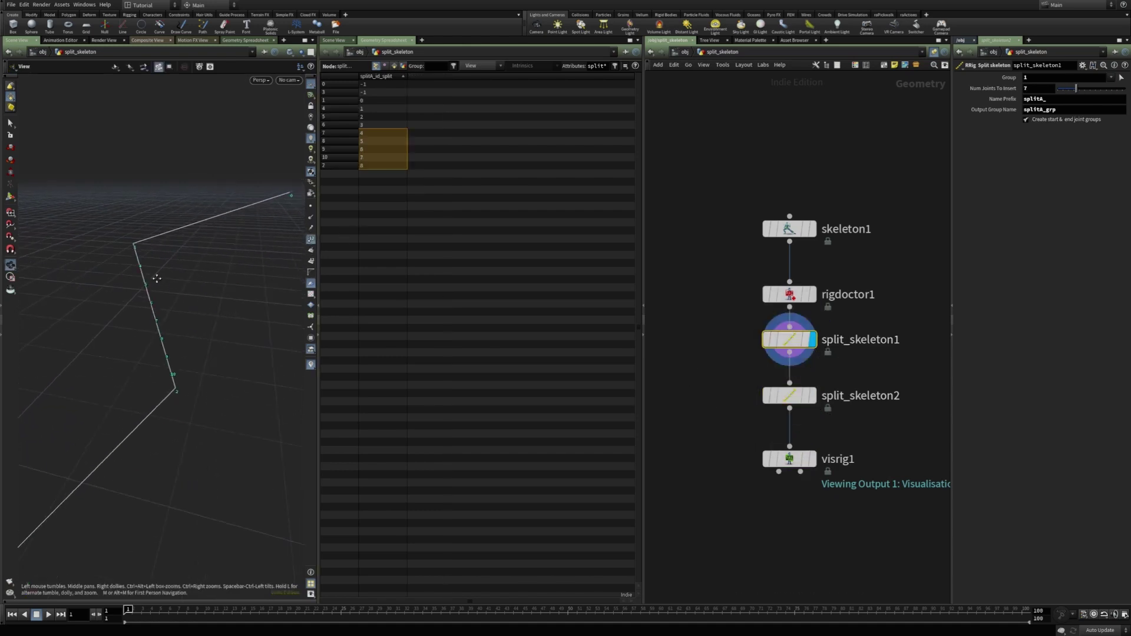
right_click_drag(156, 278, 197, 263, "alt")
middle_click_drag(160, 289, 138, 301, "alt")
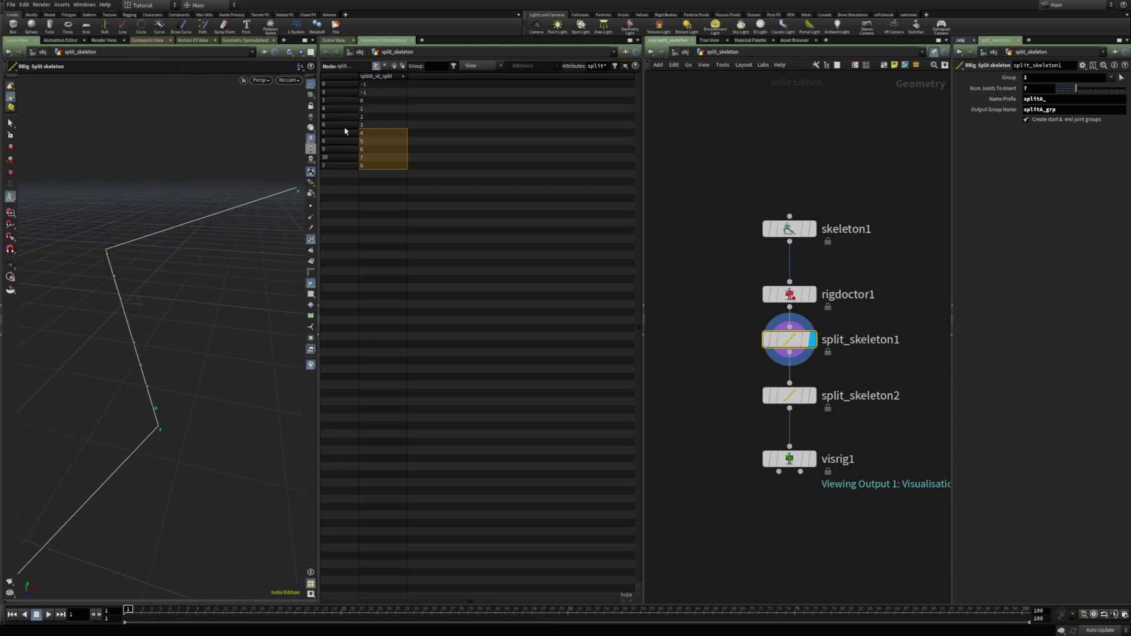
left_click(380, 102)
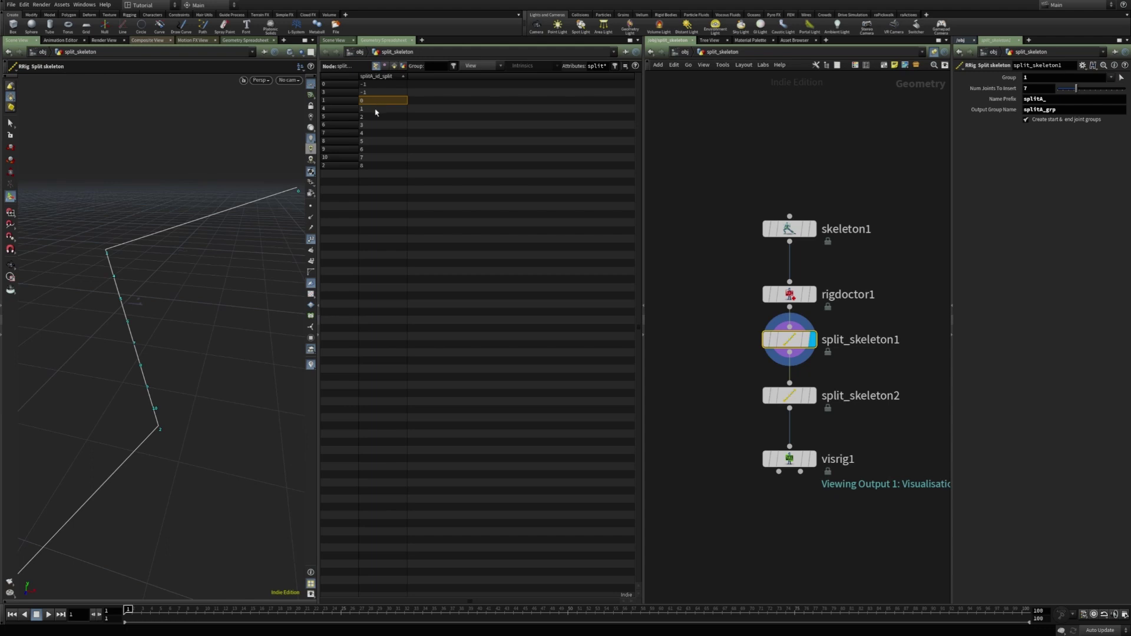
left_click(376, 109)
Display and select visrig1 again, turn off the point numbers, and frame the whole split skeleton in the viewport.
left_click(813, 463)
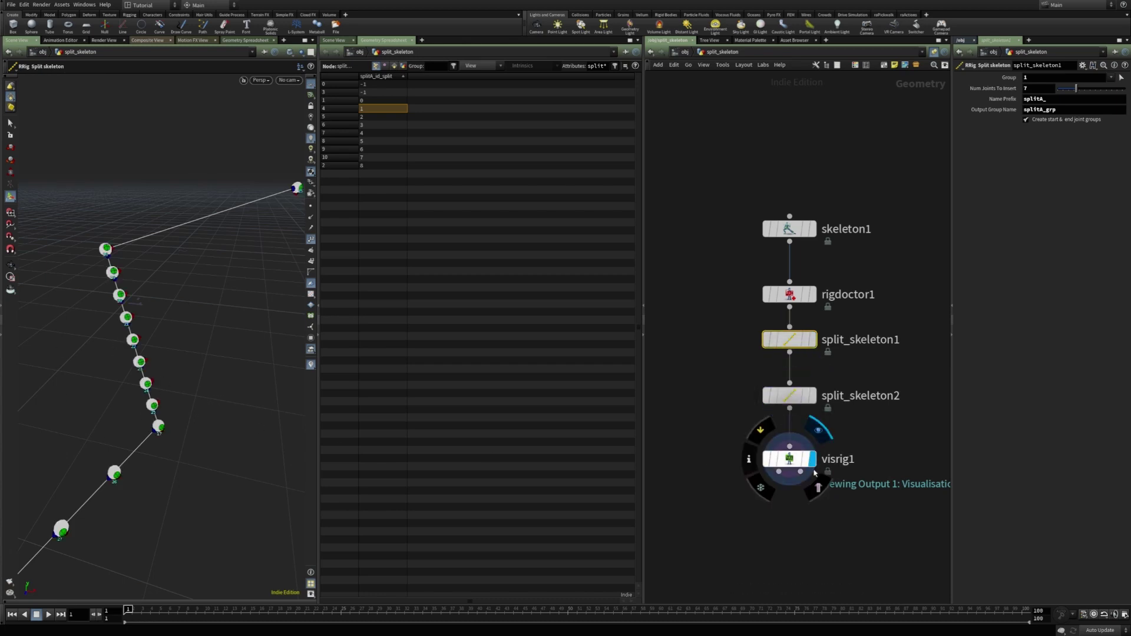
left_click(792, 459)
right_click_drag(151, 354, 77, 363, "alt")
left_click_drag(77, 363, 140, 366, "alt")
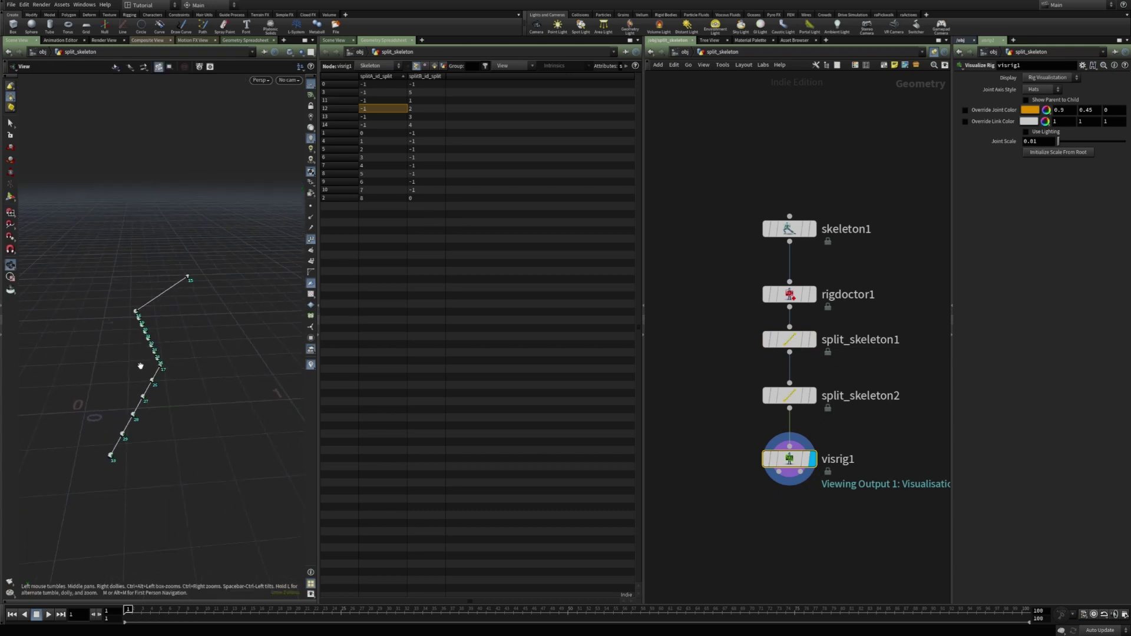
middle_click_drag(140, 366, 159, 339, "alt")
right_click_drag(159, 340, 295, 356, "alt")
left_click_drag(295, 356, 283, 374, "alt")
left_click(311, 240)
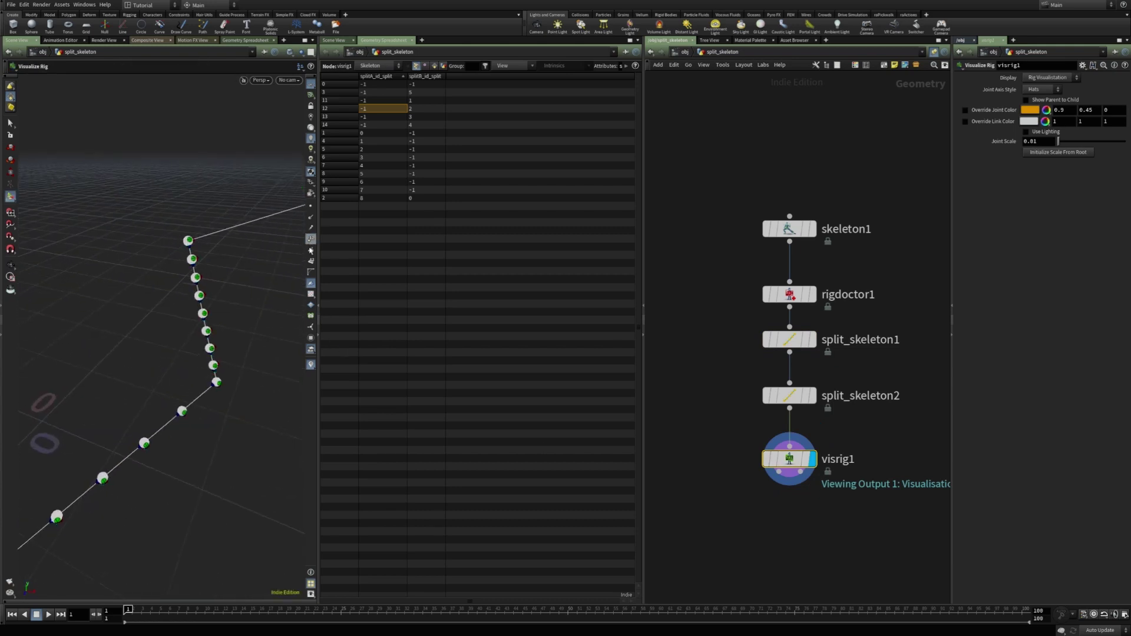
right_click_drag(259, 257, 179, 283, "alt")
left_click_drag(179, 283, 205, 290, "alt")
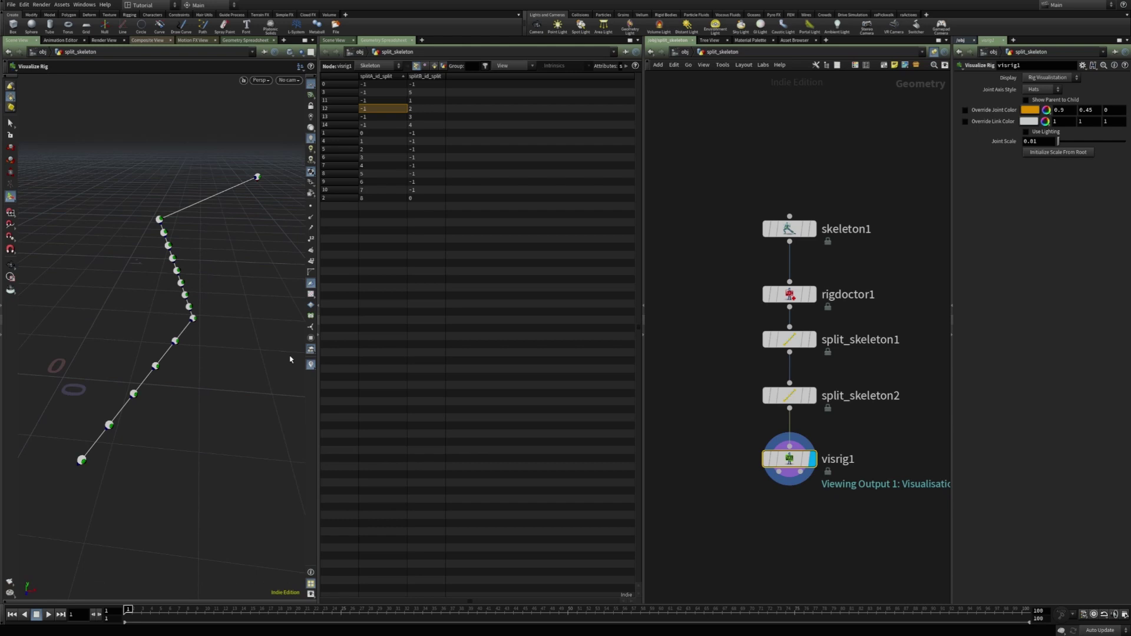